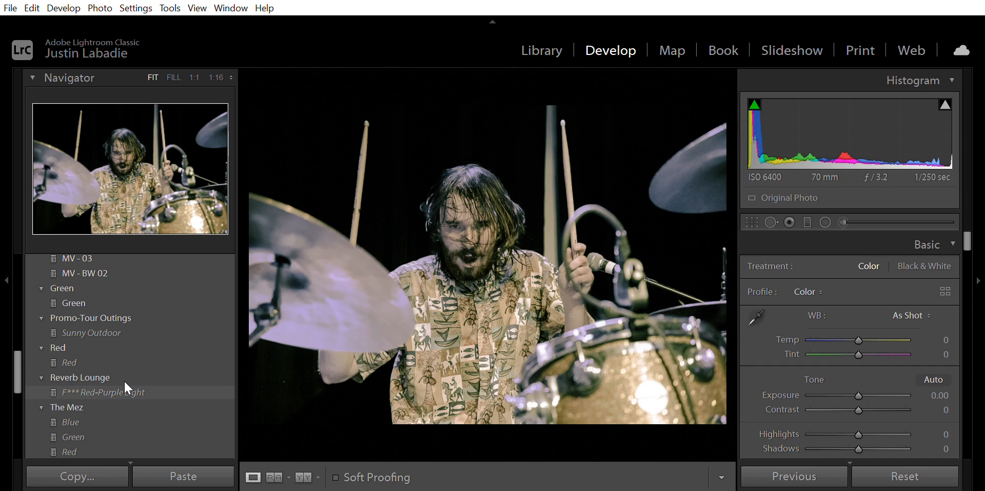
- Apply the Red-Purple Light preset from the Reverb Lounge group, browse the preset list, reset the photo and reapply the preset
left_click(119, 380)
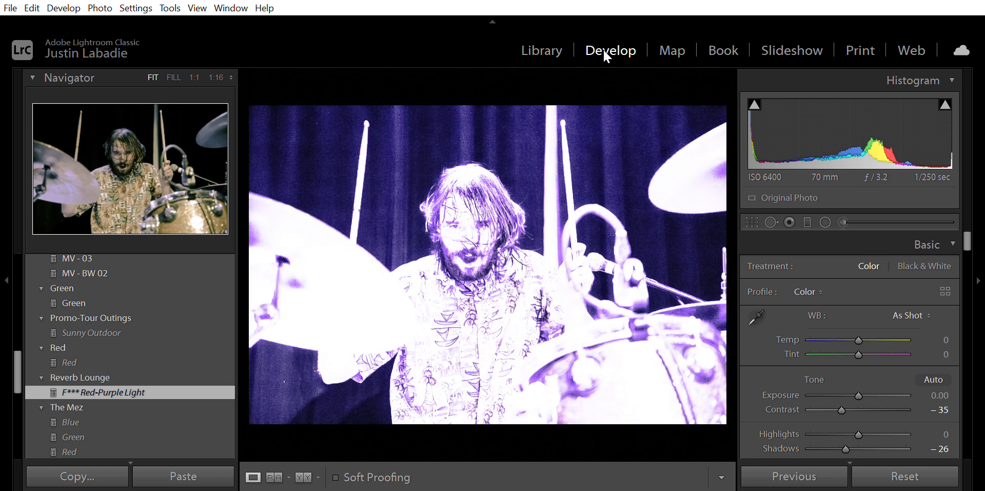
scroll(132, 296, "up", 3)
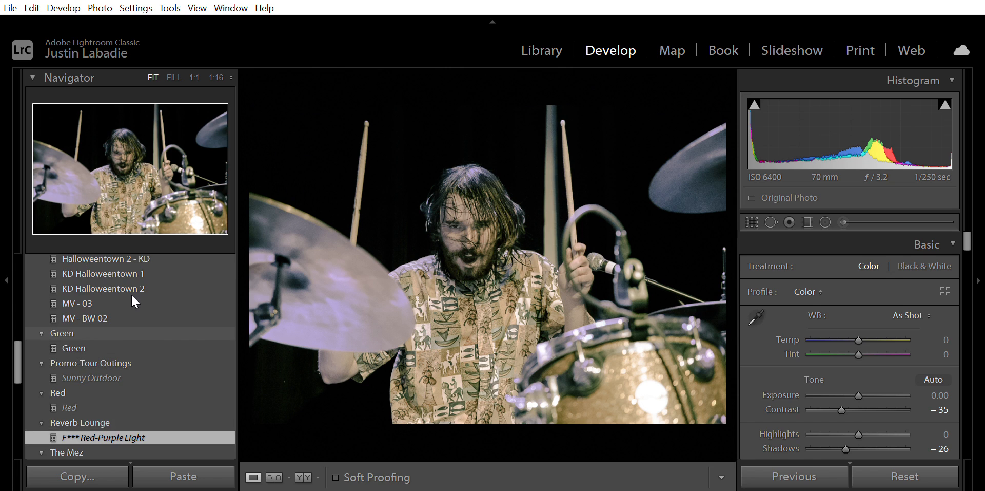
scroll(132, 297, "up", 6)
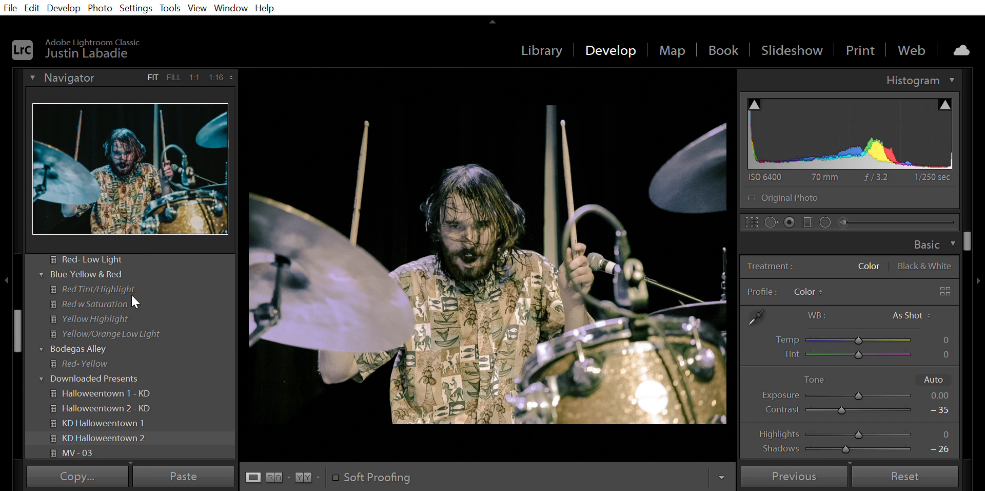
scroll(132, 297, "down", 6)
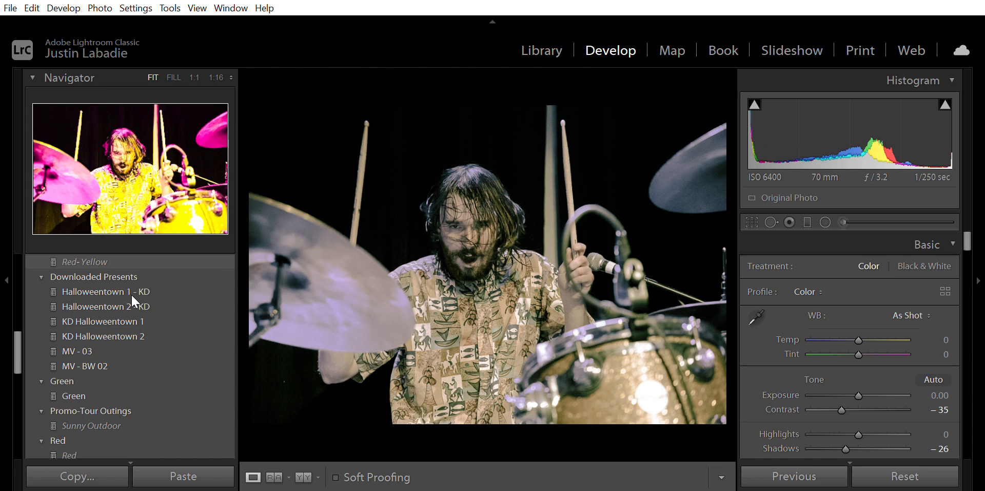
scroll(132, 300, "down", 1)
scroll(133, 297, "down", 4)
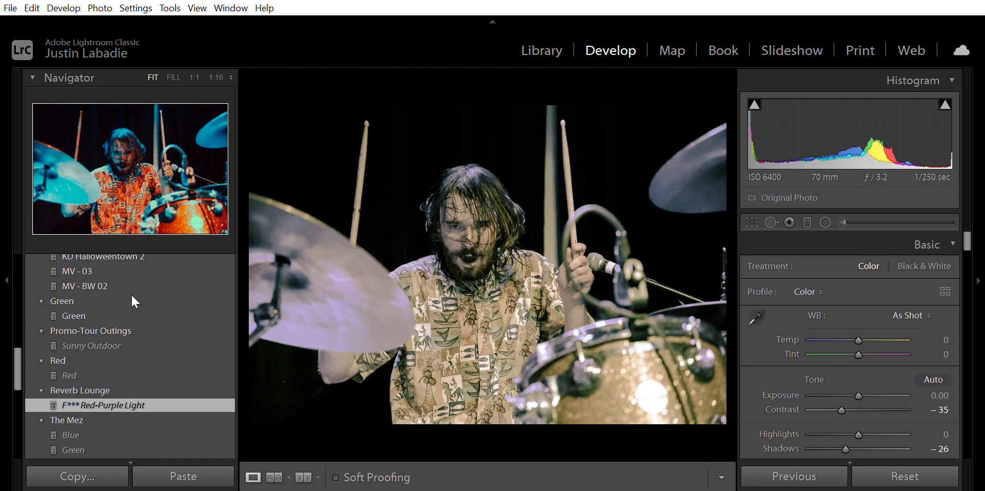
scroll(100, 370, "down", 5)
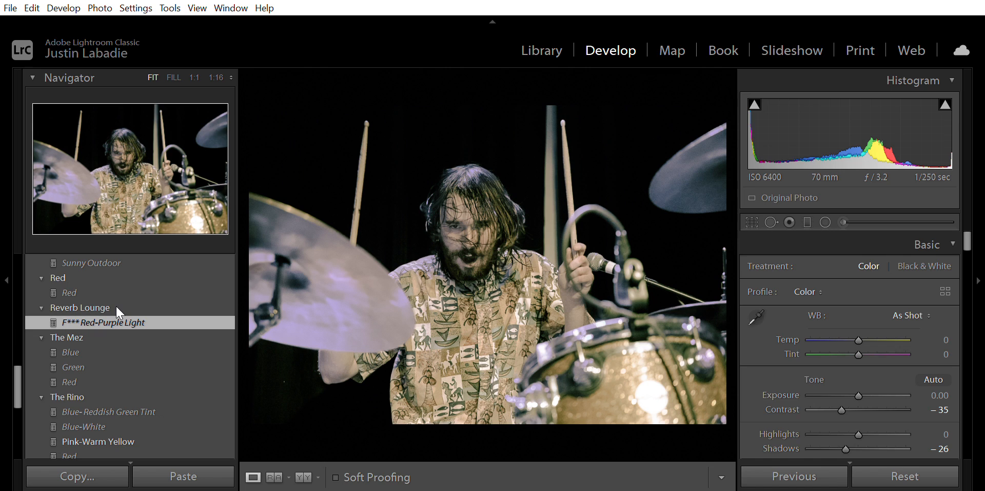
left_click(895, 469)
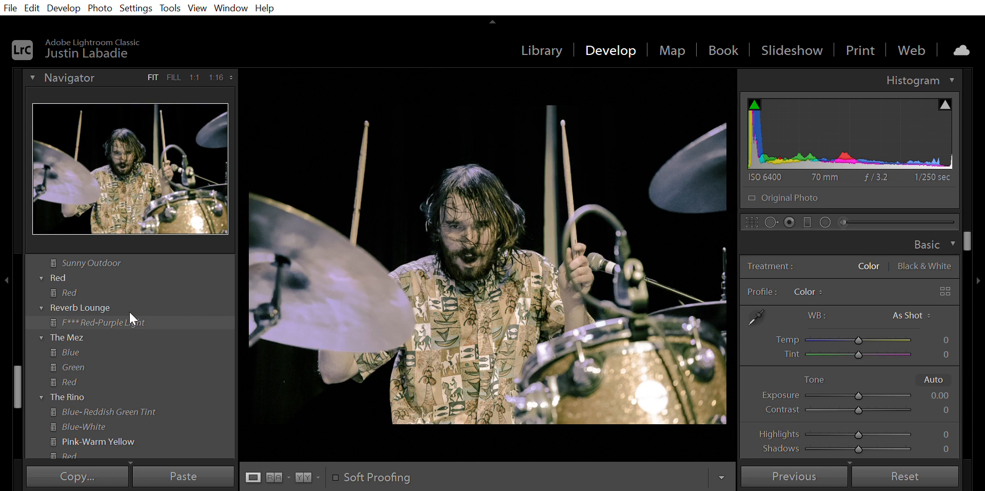
left_click(131, 317)
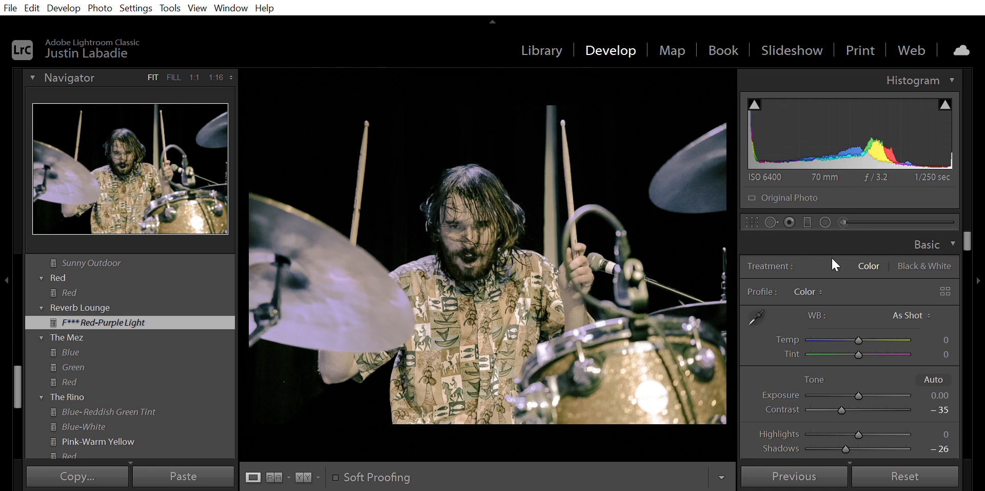
- Examine the preset's Basic panel tone and presence settings
scroll(841, 298, "down", 3)
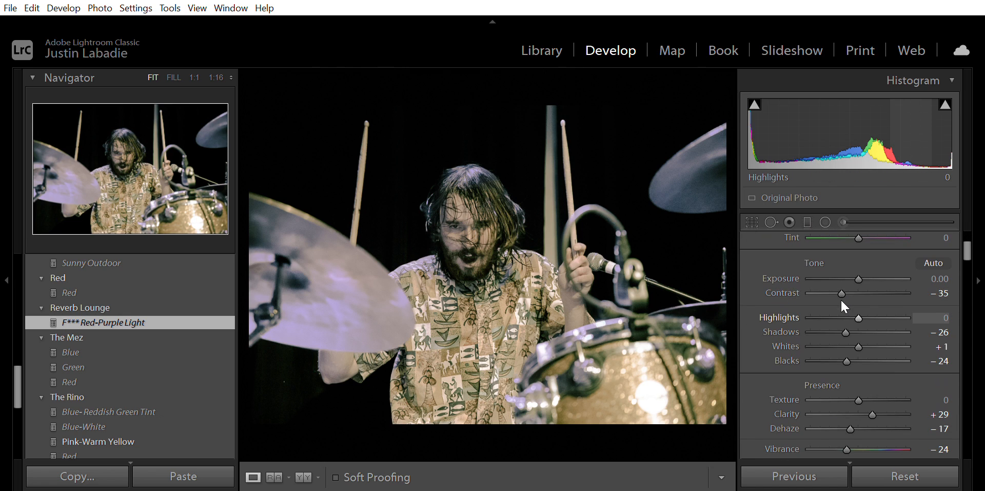
scroll(856, 390, "down", 1)
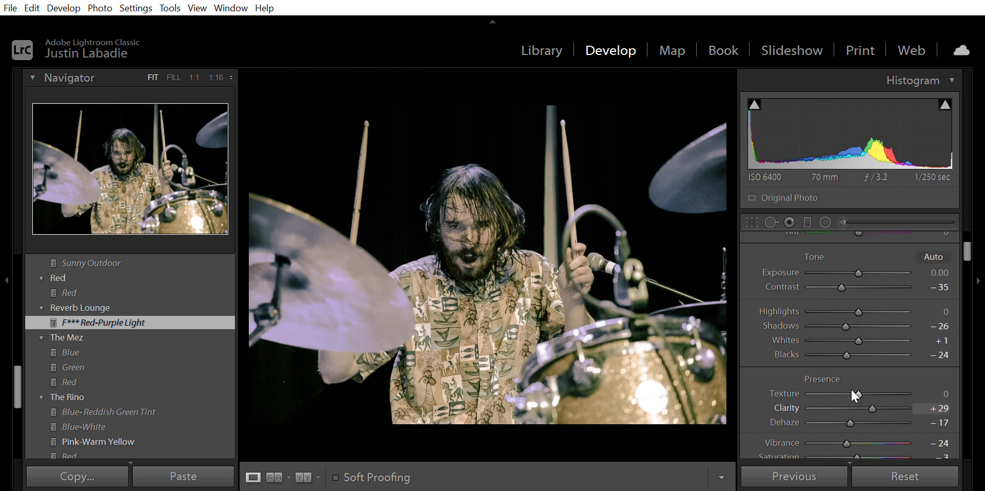
scroll(854, 394, "down", 5)
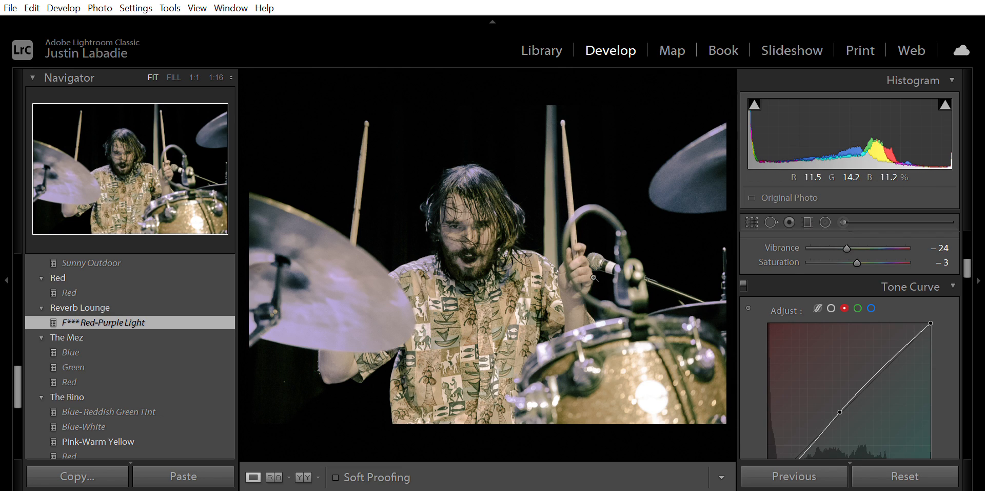
scroll(808, 279, "up", 3)
scroll(808, 277, "up", 5)
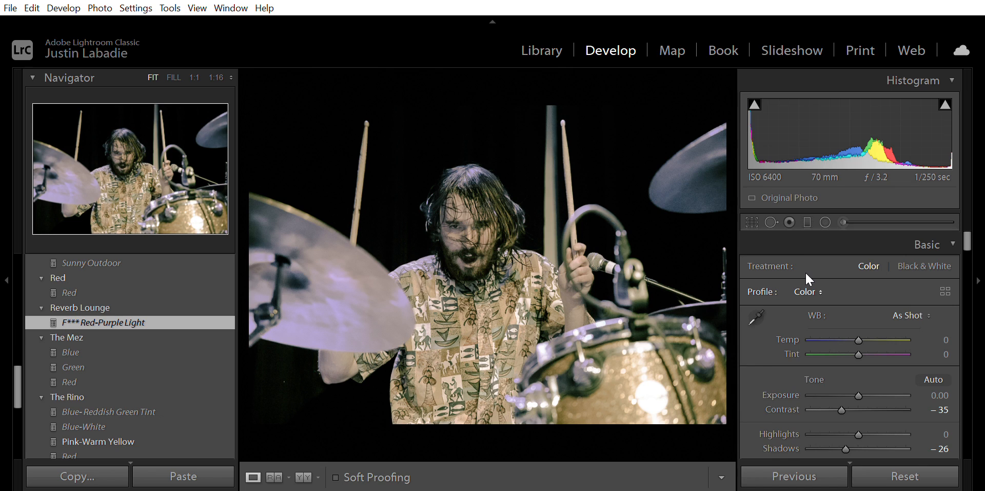
scroll(806, 274, "down", 3)
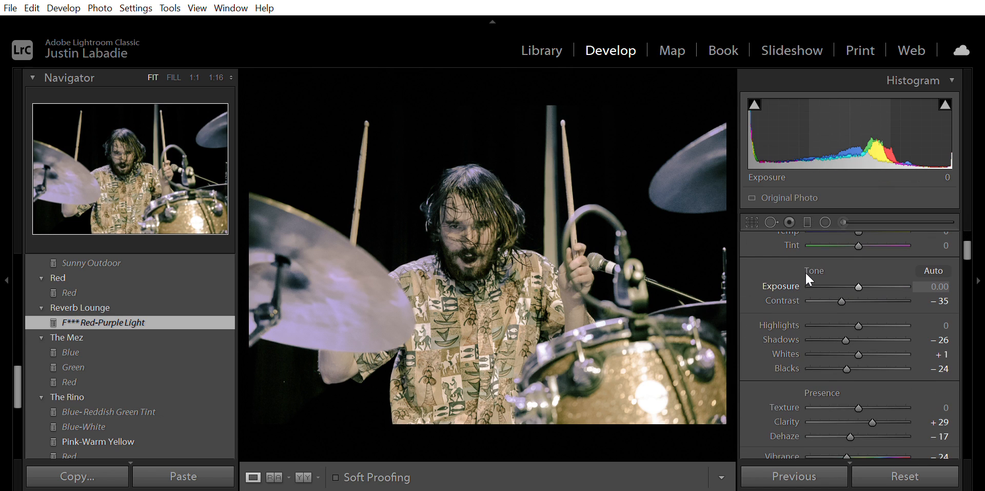
scroll(806, 274, "up", 3)
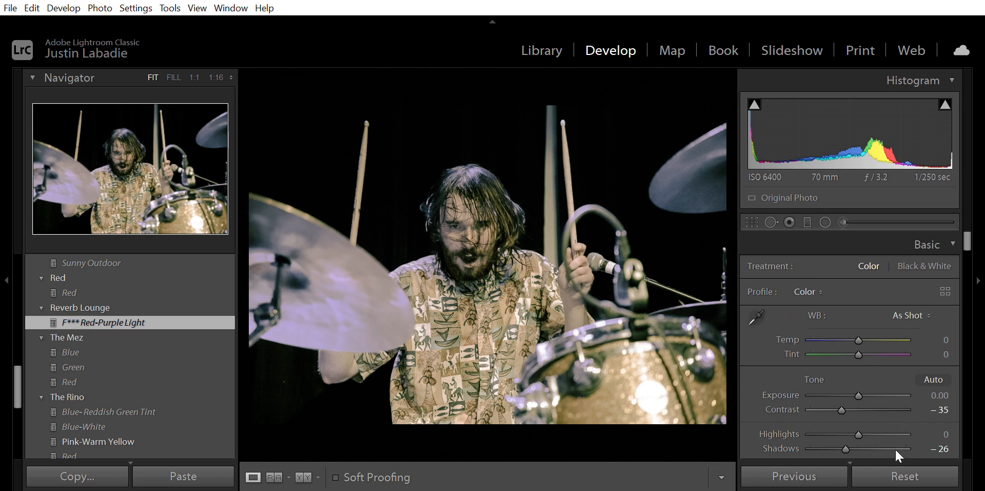
- Reset the photo's develop settings and switch the Tone Curve to the parametric region curve
left_click(891, 467)
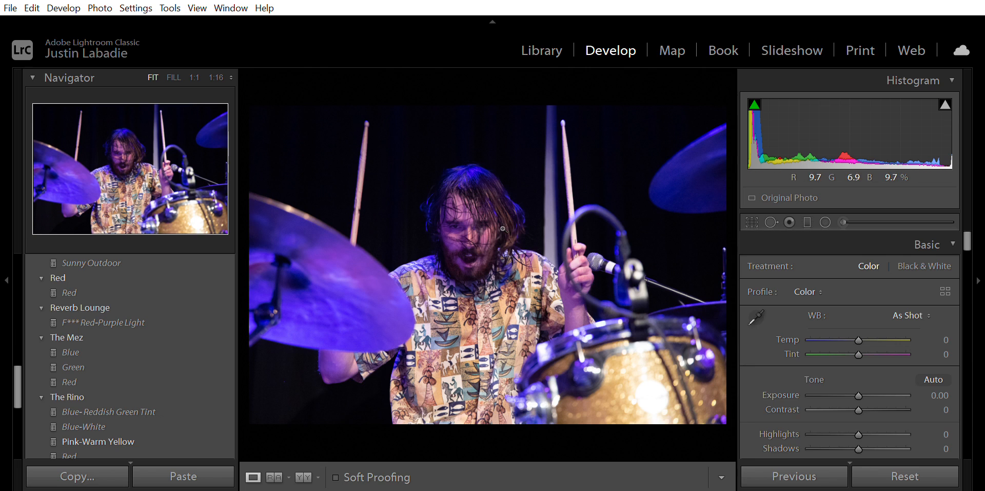
scroll(876, 296, "down", 6)
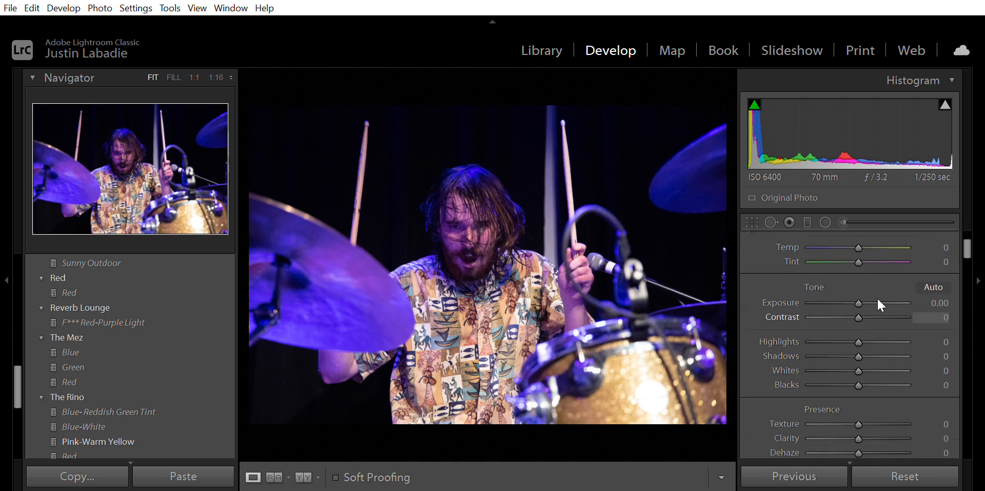
scroll(876, 296, "down", 5)
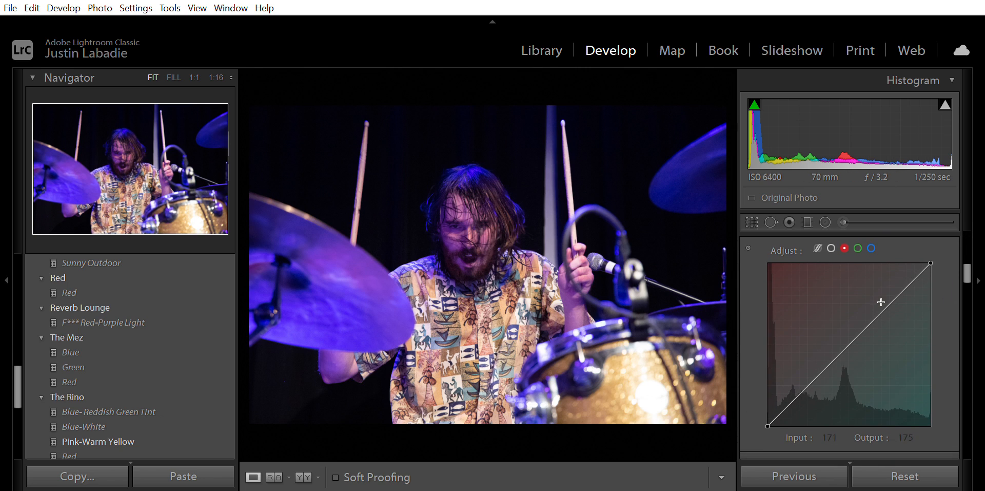
left_click(818, 248)
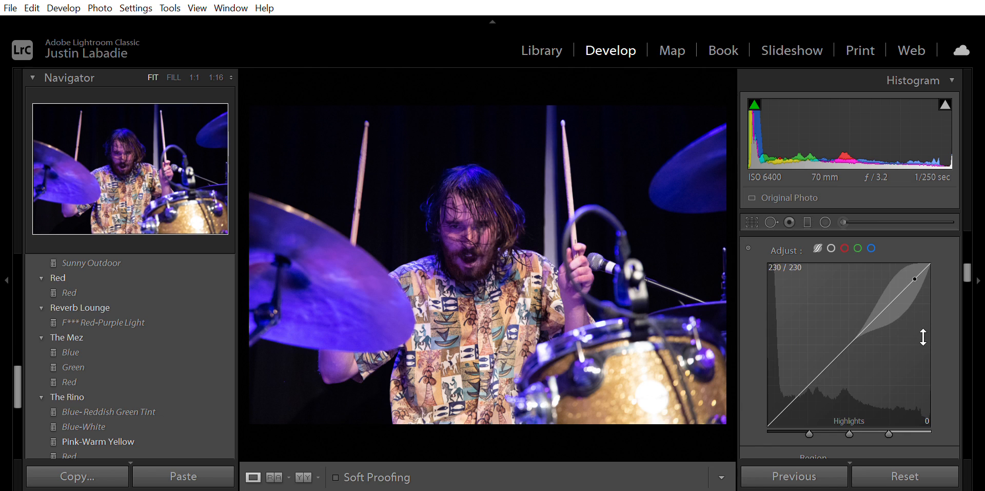
scroll(940, 330, "down", 3)
scroll(939, 330, "up", 4)
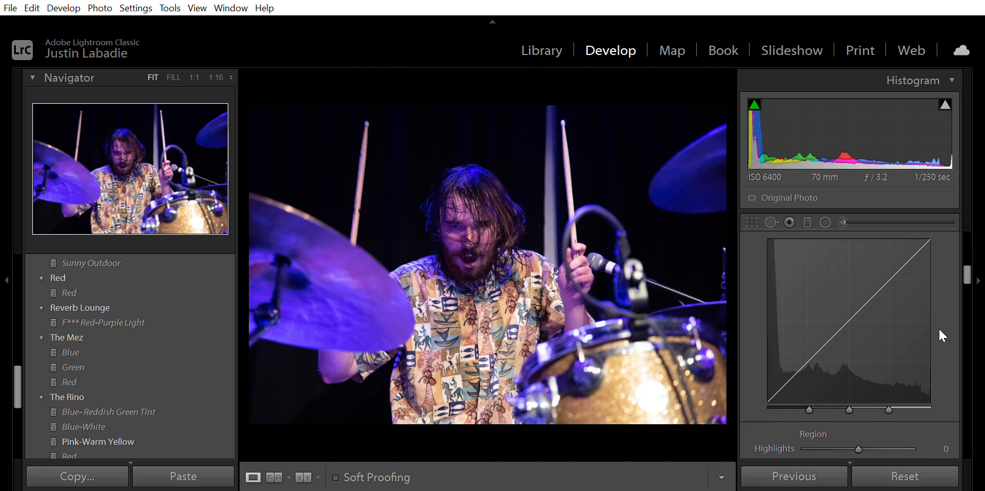
scroll(942, 334, "down", 3)
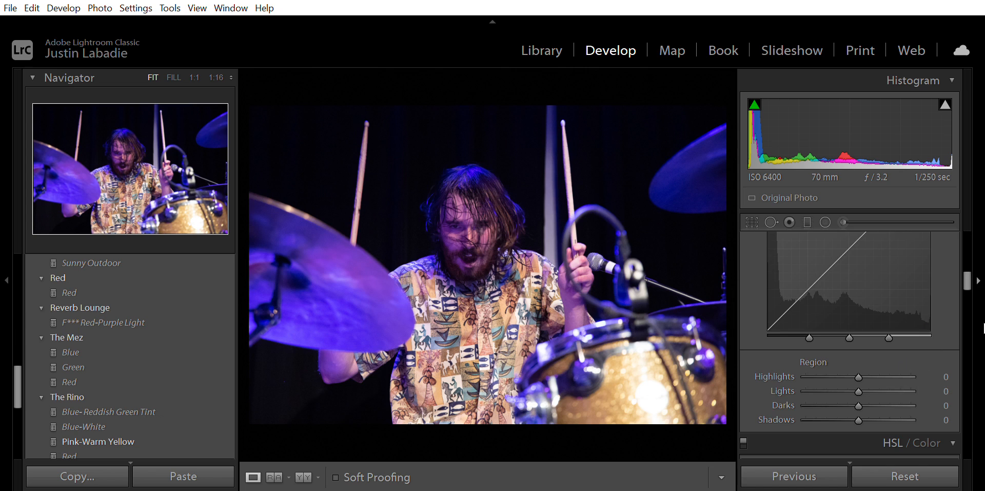
- Lower the parametric curve's Highlights to -19 and adjust the Lights region
mouse_move(924, 330)
left_mouse_down()
mouse_move(924, 351)
mouse_move(923, 343)
left_mouse_up()
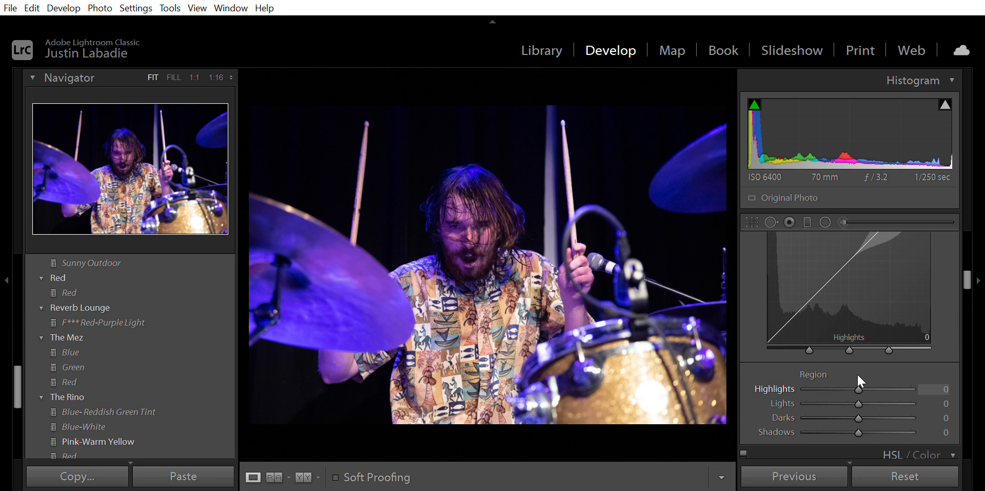
left_click_drag(858, 375, 847, 374)
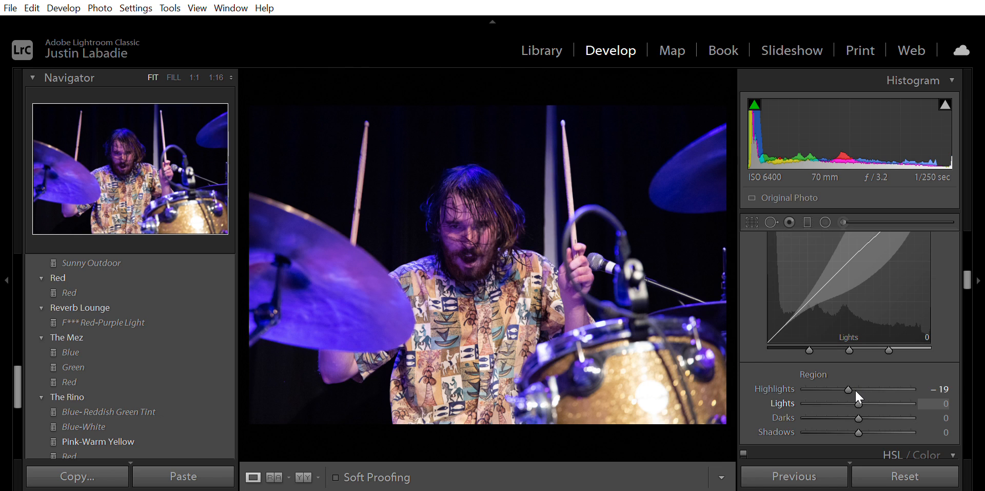
left_click(856, 392)
mouse_move(856, 401)
left_mouse_down()
mouse_move(845, 401)
mouse_move(853, 414)
left_mouse_up()
- Switch to the white point curve and add a shadow point raised to about input 34, output 45
left_click_drag(967, 280, 953, 261)
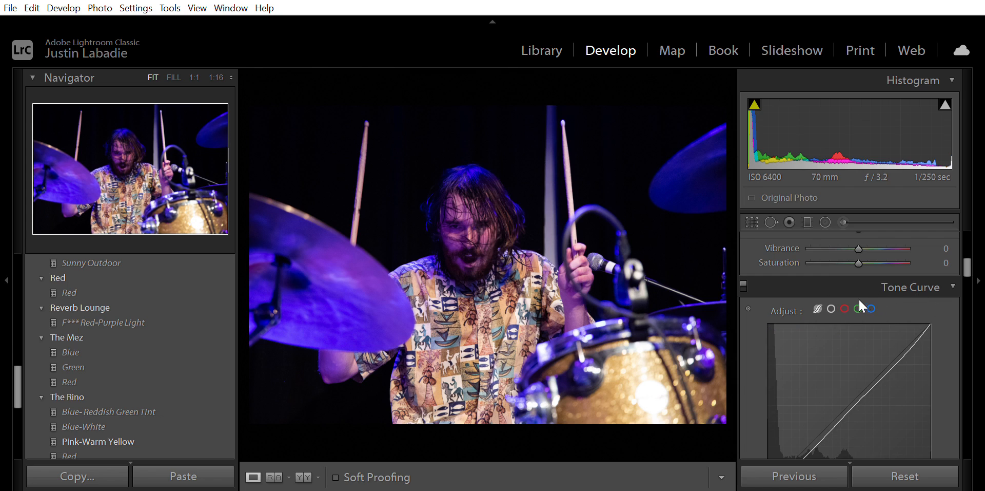
left_click(831, 308)
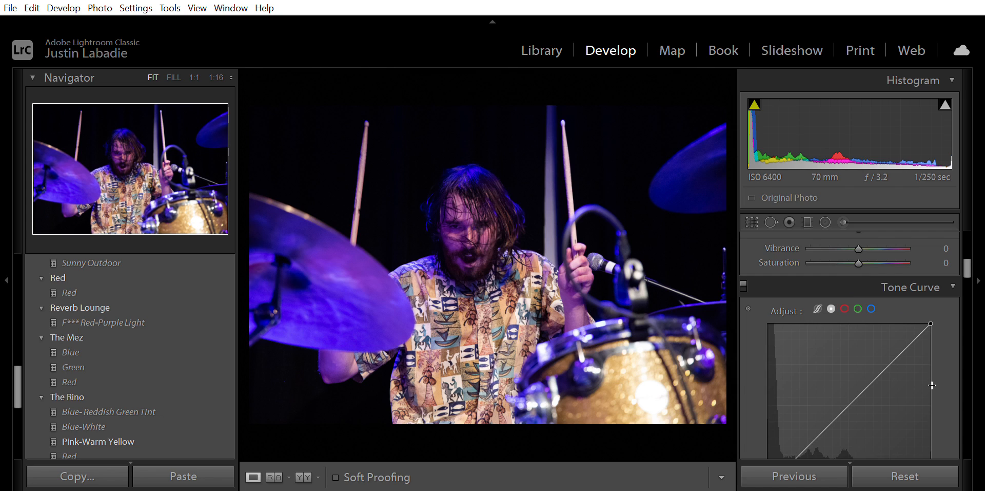
scroll(932, 385, "down", 3)
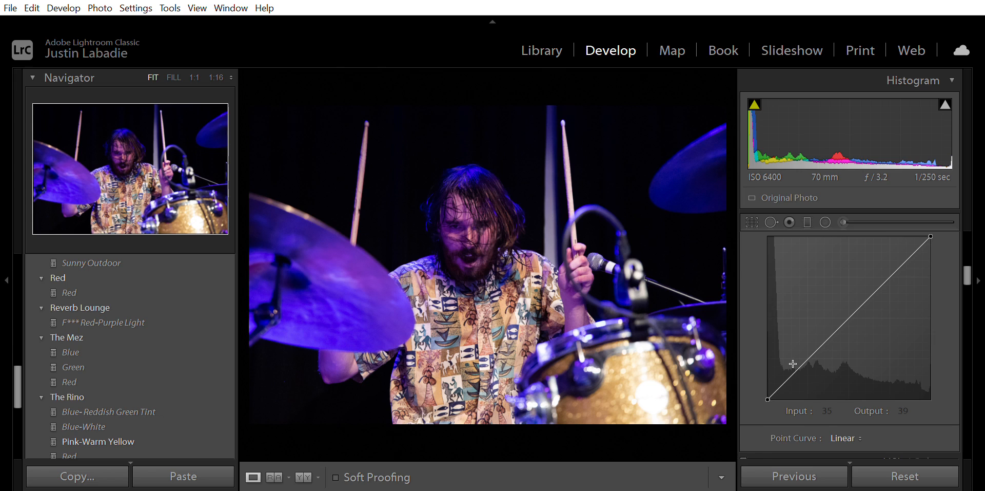
left_click_drag(794, 361, 790, 363)
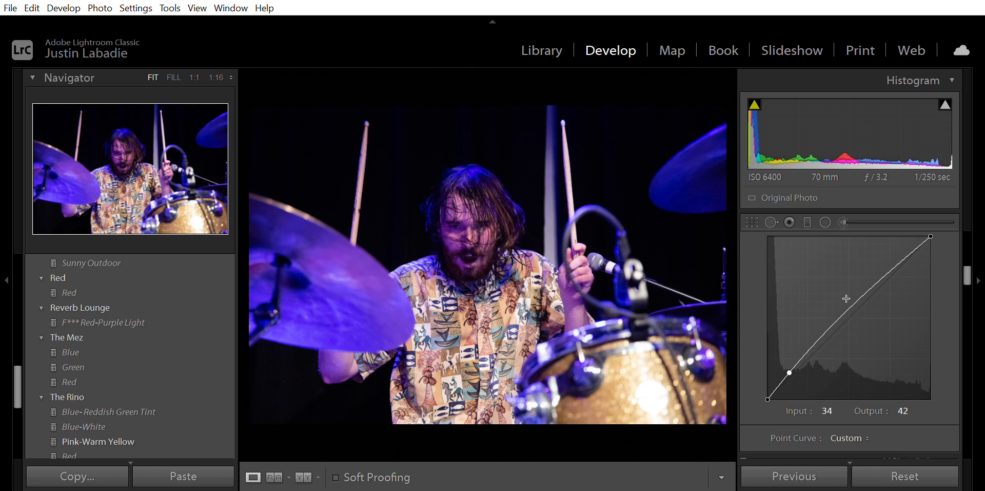
scroll(847, 299, "up", 1)
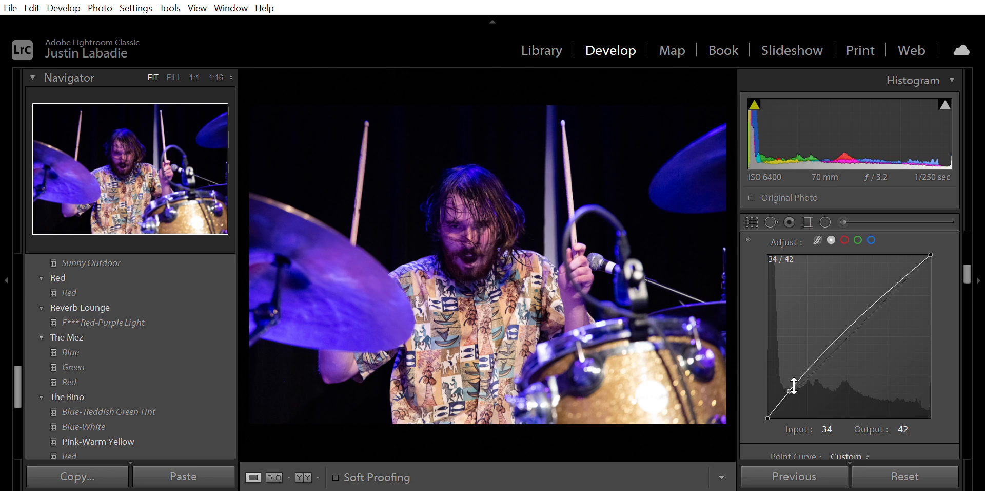
left_click_drag(790, 375, 790, 373)
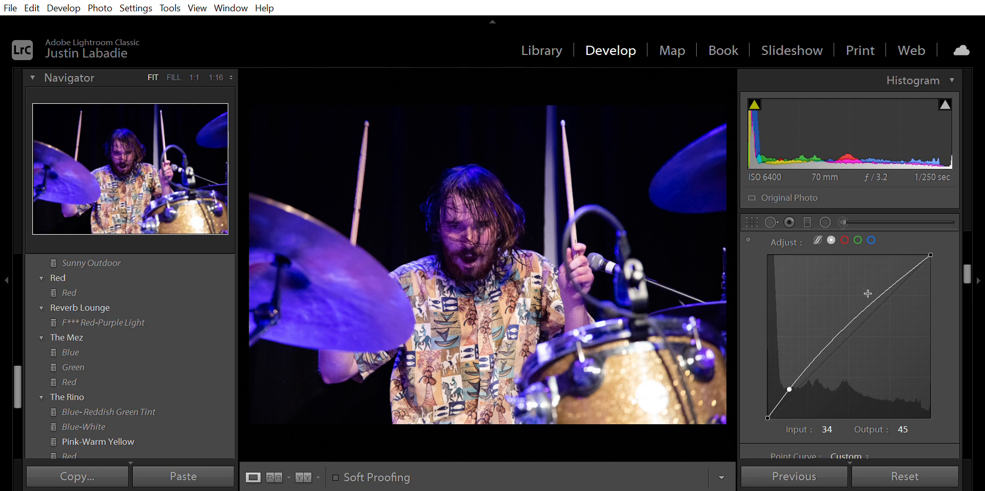
- Add a midtone point on the point curve and lift it to about input 113, output 148
scroll(844, 335, "up", 2)
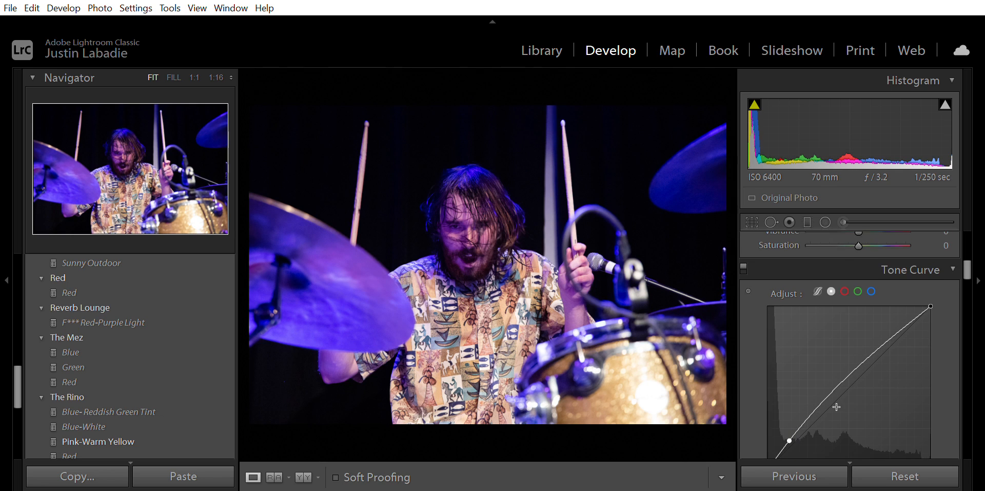
scroll(836, 409, "down", 3)
scroll(835, 410, "down", 1)
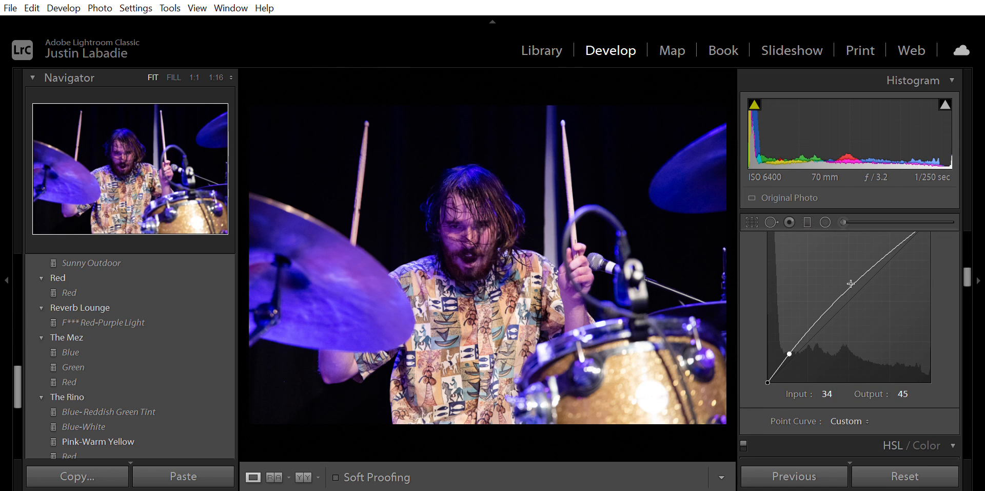
left_click_drag(851, 283, 850, 289)
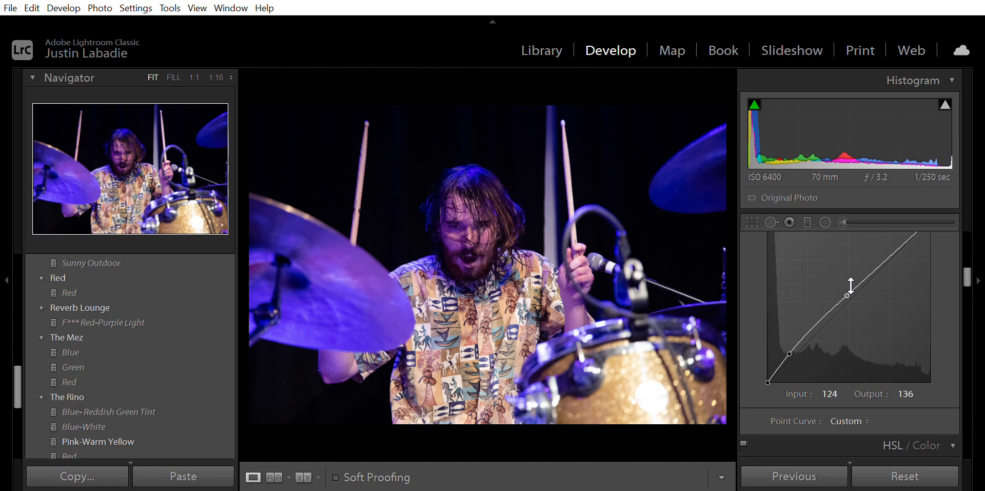
mouse_move(851, 285)
left_mouse_down()
mouse_move(836, 295)
mouse_move(834, 278)
mouse_move(841, 291)
mouse_move(850, 286)
mouse_move(840, 297)
mouse_move(836, 286)
mouse_move(846, 292)
mouse_move(842, 317)
mouse_move(841, 274)
left_mouse_up()
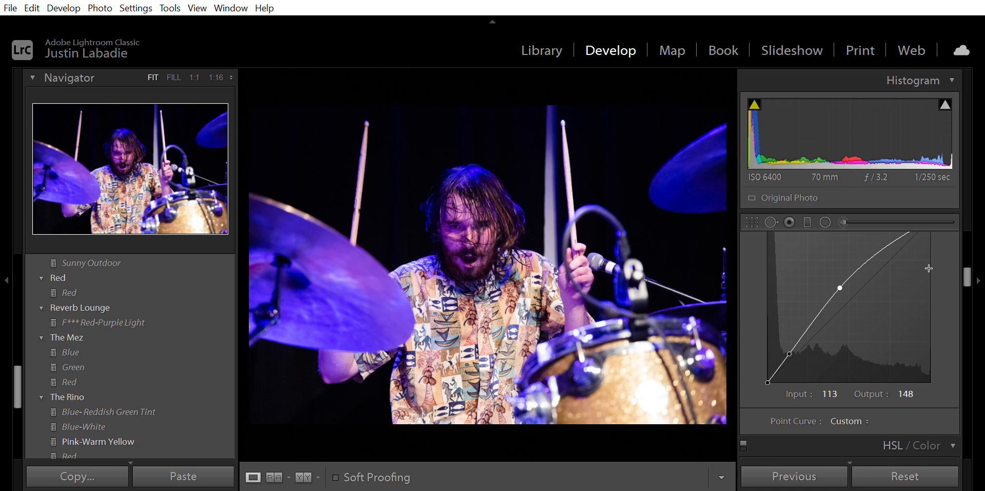
- Add a highlight point pulled down to about input 195, output 181, and open the red channel curve
scroll(931, 267, "up", 3)
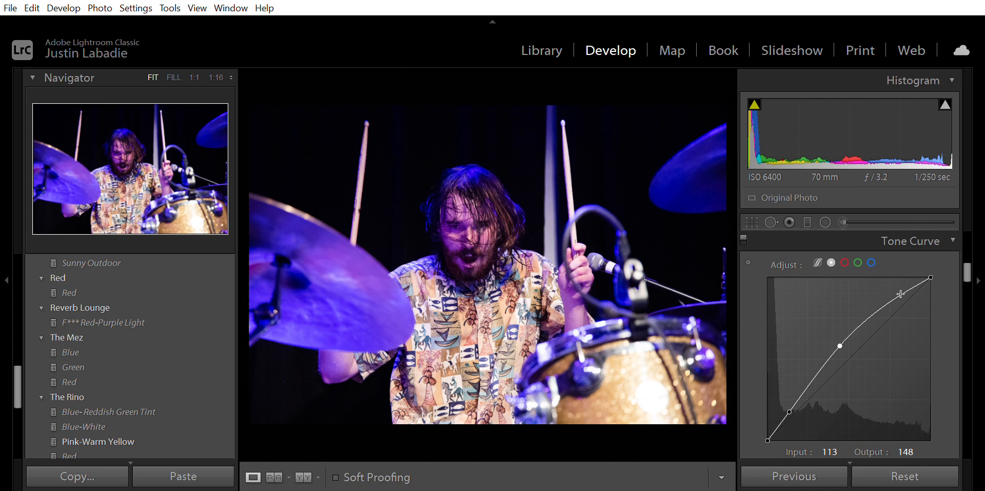
left_click(882, 296)
left_click_drag(881, 294, 893, 310)
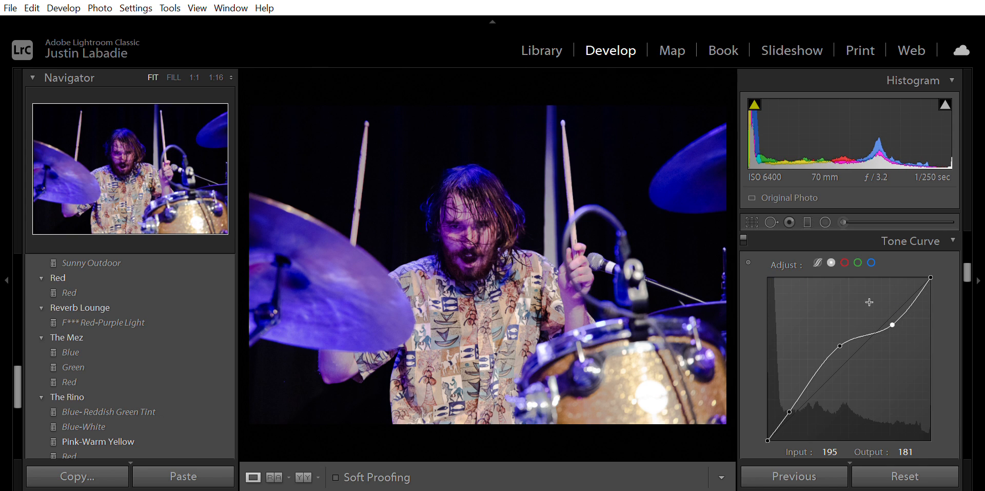
left_click(845, 259)
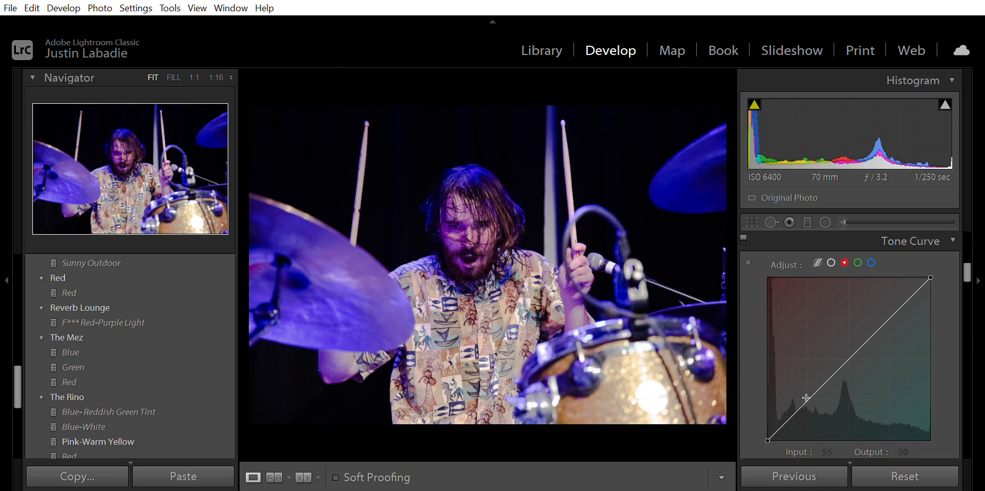
- On the red channel curve, pull a shadow point down to about input 42, output 33 and set a midtone point near input 112, output 117
left_click(797, 404)
left_click_drag(796, 399, 796, 397)
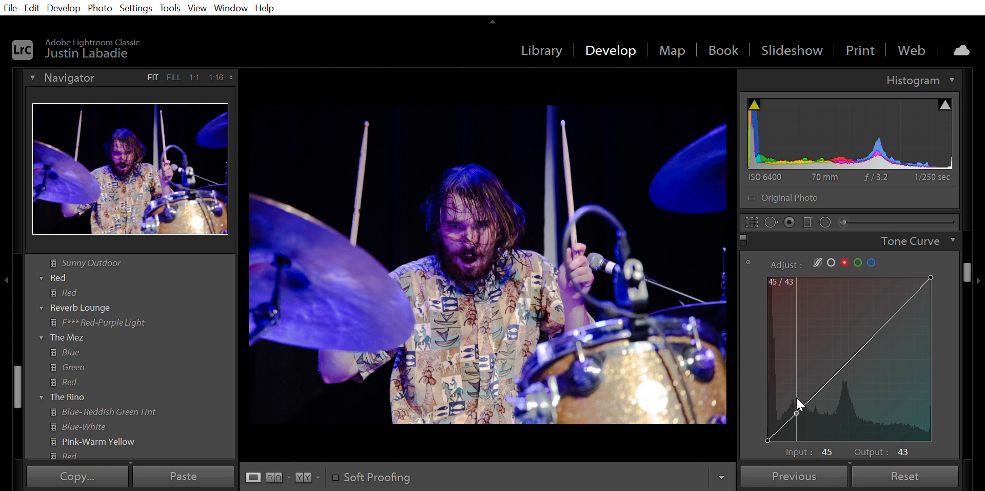
left_click_drag(797, 397, 795, 406)
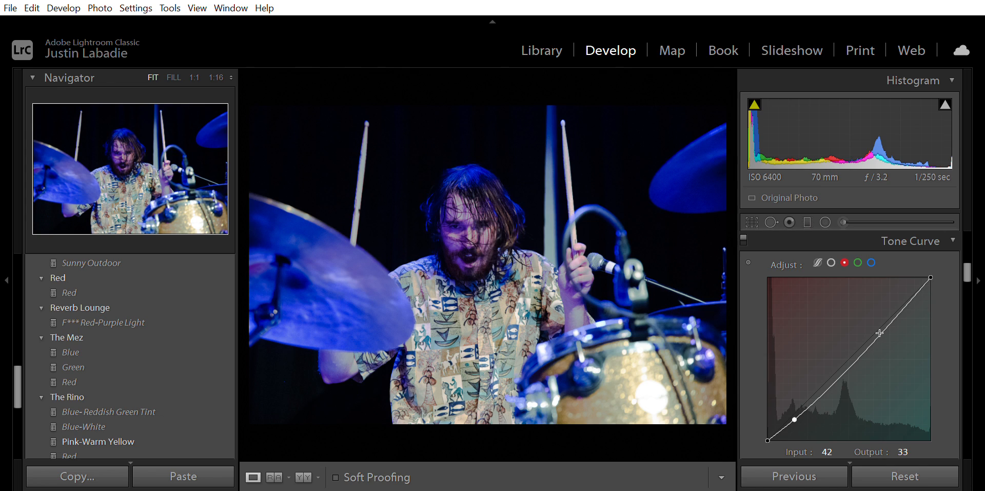
left_click_drag(866, 345, 841, 354)
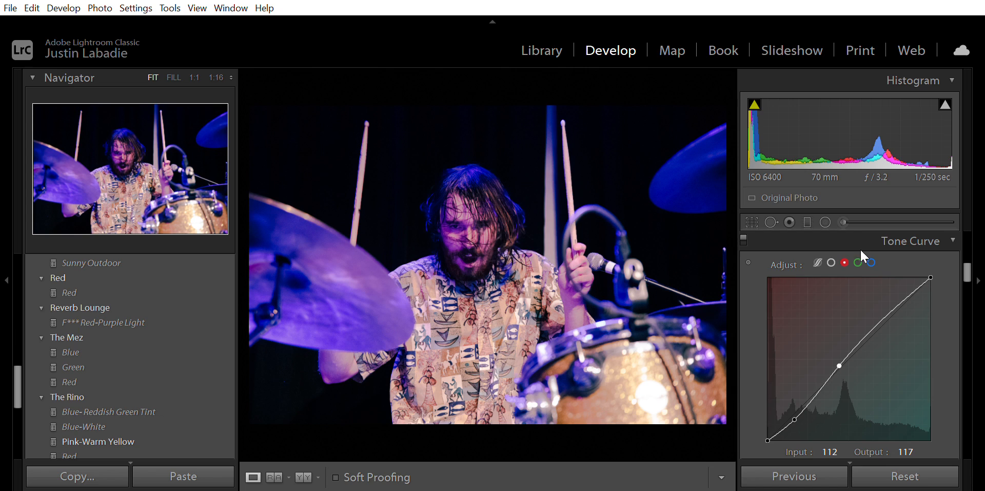
- Switch to the green channel curve and add points at about input 39, output 44 and input 148, output 160
left_click(858, 263)
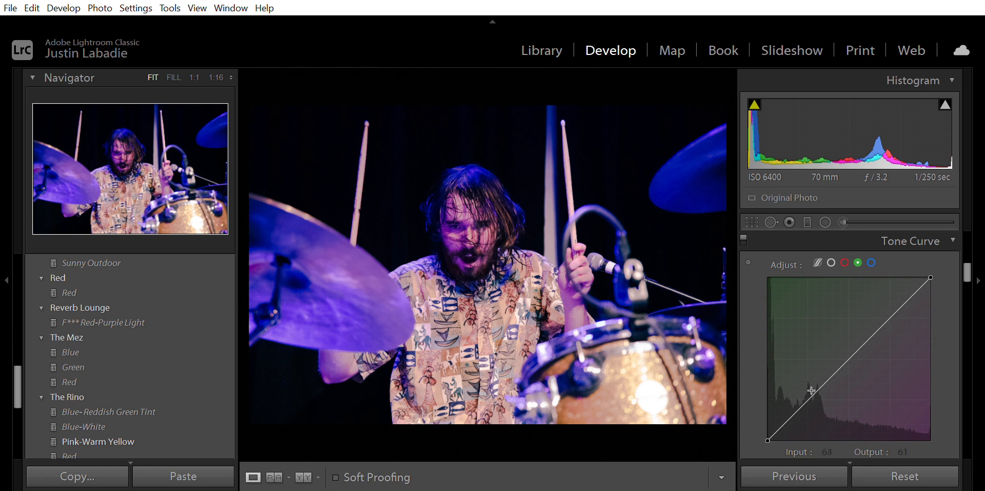
mouse_move(806, 392)
left_mouse_down()
mouse_move(788, 403)
mouse_move(795, 405)
left_mouse_up()
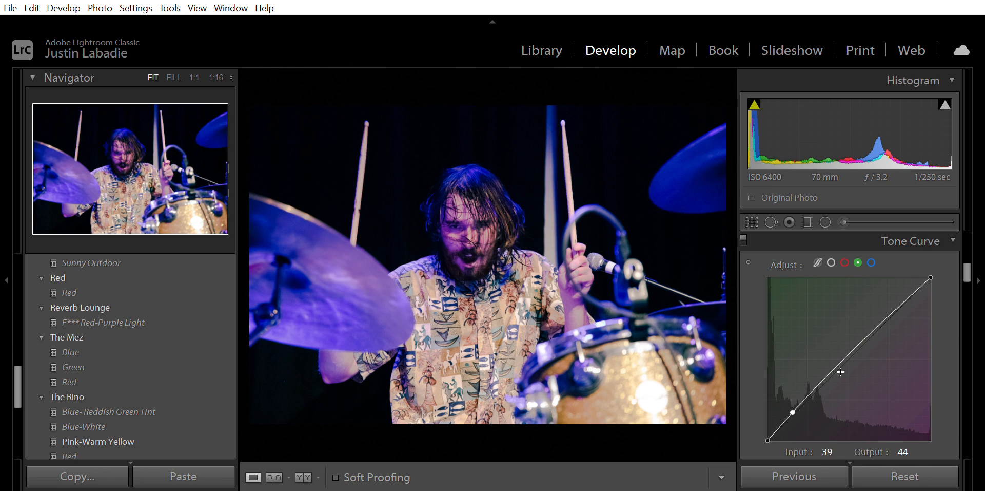
left_click_drag(880, 315, 863, 325)
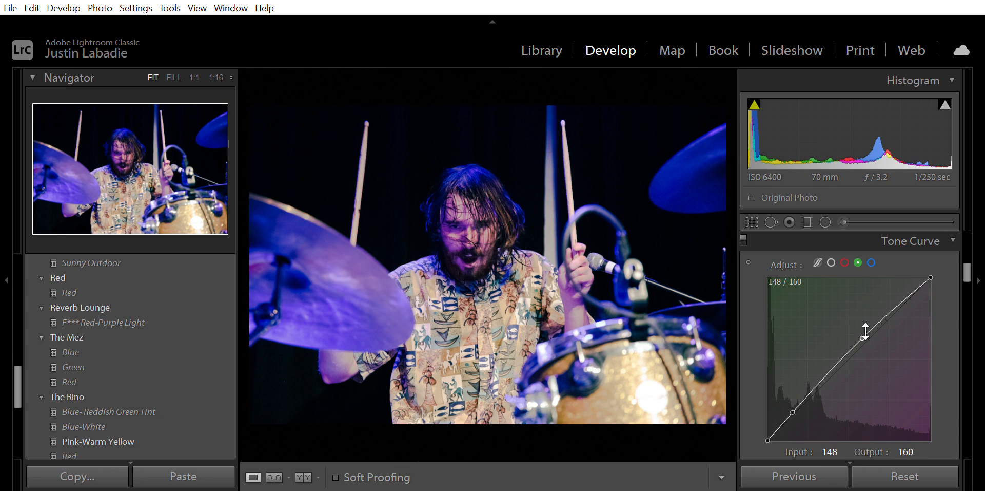
- Switch to the blue channel curve, add a shadow point at about input 45, output 40, and pull a midtone point down
left_click(872, 262)
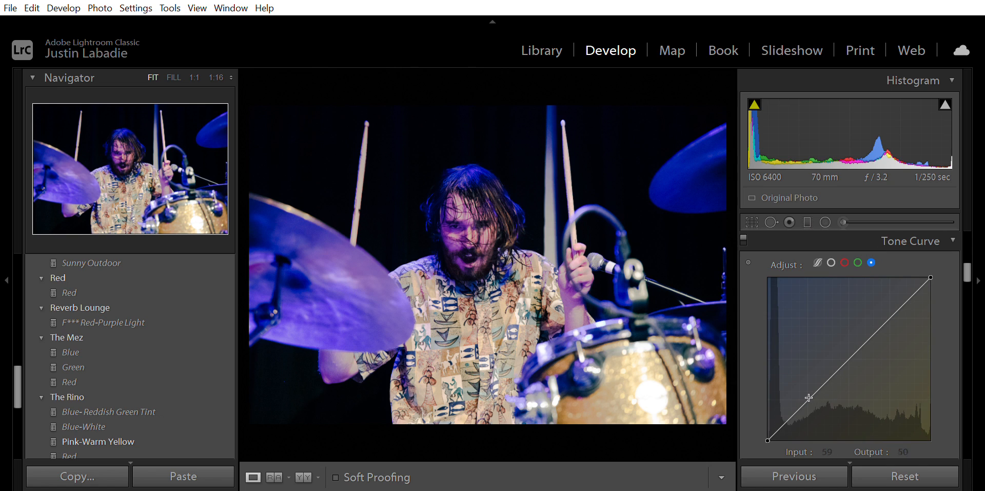
mouse_move(804, 392)
left_mouse_down()
mouse_move(789, 402)
mouse_move(799, 402)
left_mouse_up()
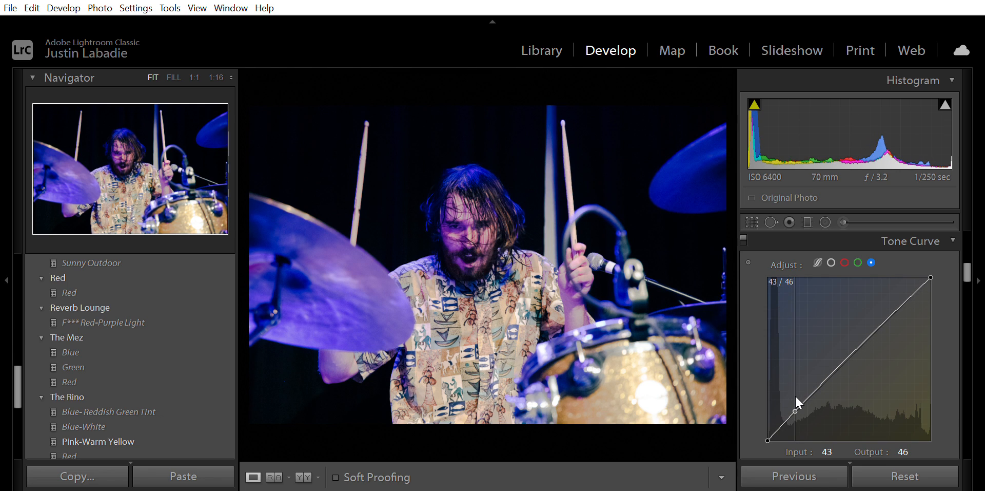
mouse_move(796, 396)
left_mouse_down()
mouse_move(796, 388)
mouse_move(797, 401)
left_mouse_up()
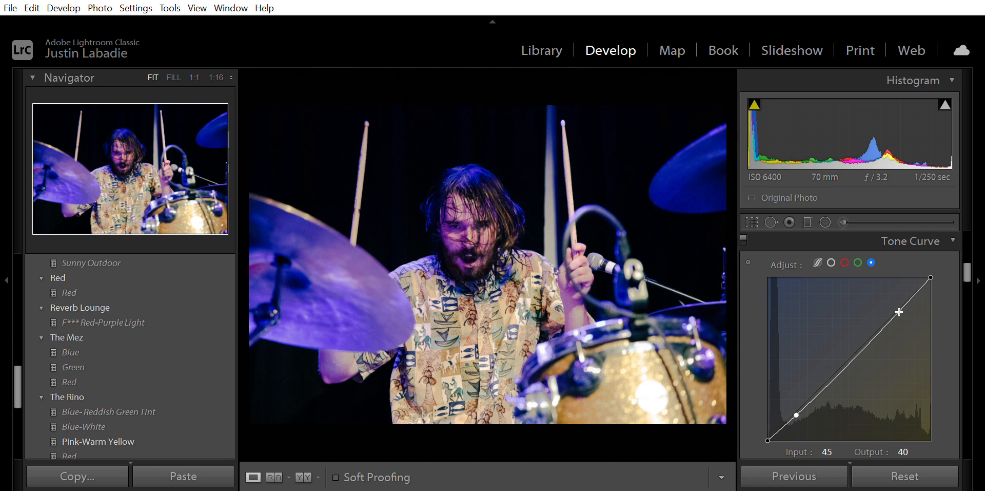
left_click_drag(896, 306, 864, 334)
- Set the Exposure to -0.24 and the Contrast to -35
scroll(949, 331, "up", 3)
scroll(950, 334, "down", 3)
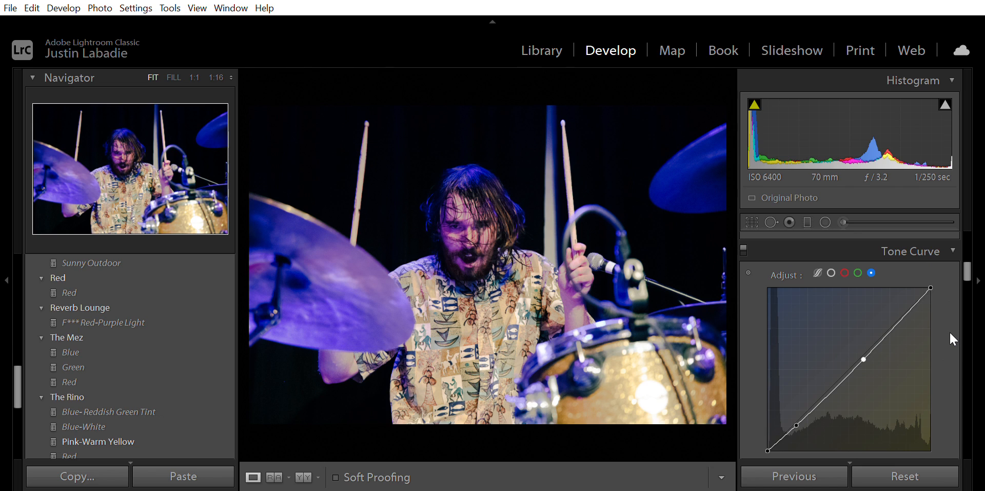
scroll(949, 331, "up", 2)
scroll(949, 331, "down", 1)
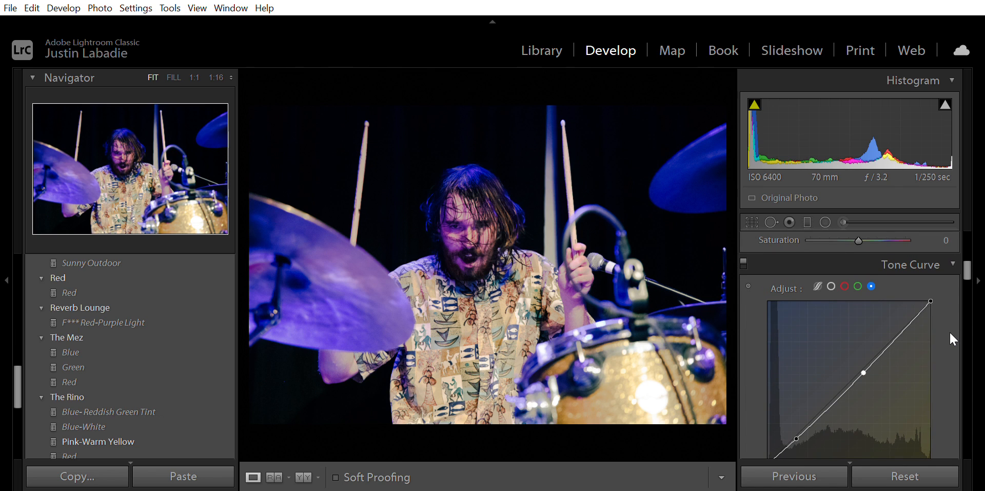
scroll(950, 335, "up", 5)
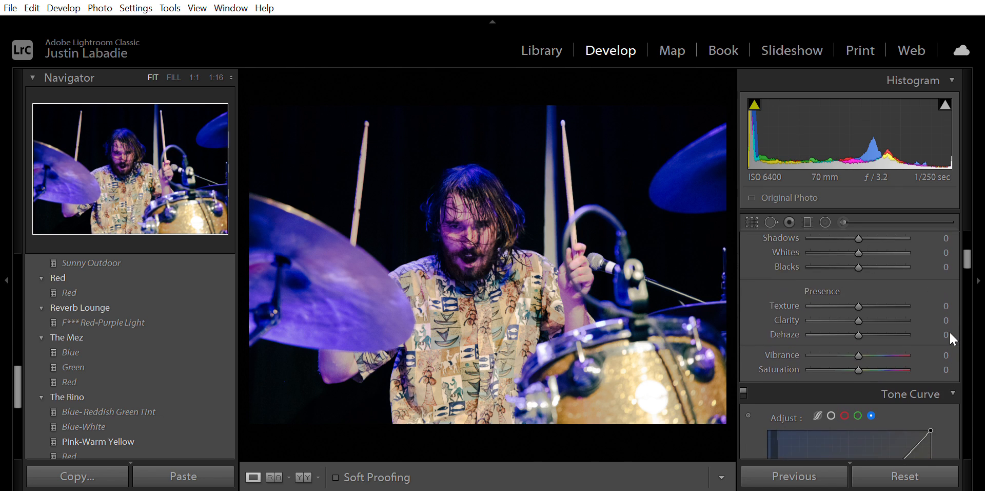
scroll(950, 334, "up", 2)
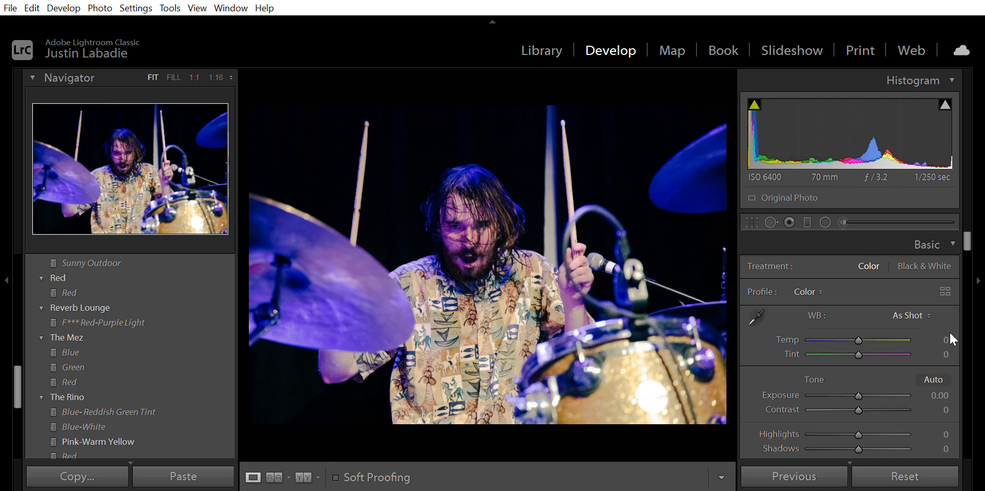
scroll(950, 334, "down", 2)
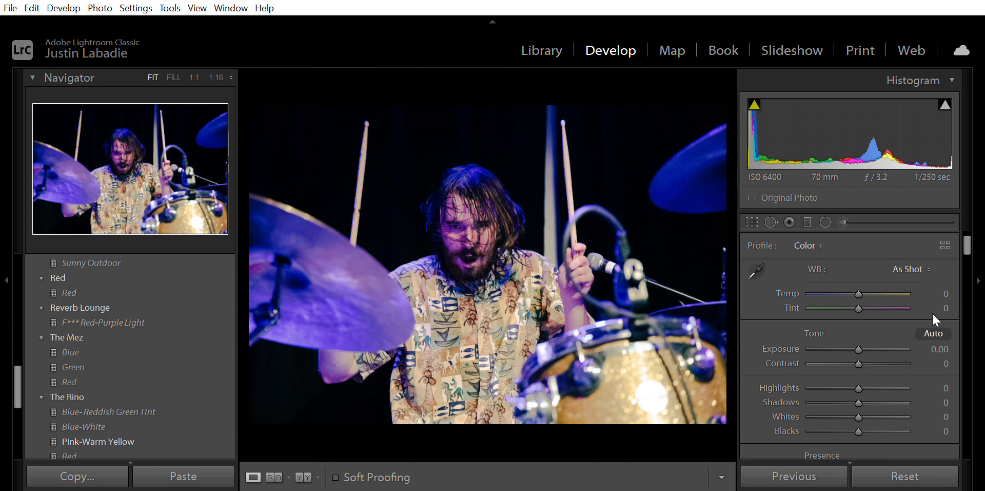
scroll(880, 330, "down", 1)
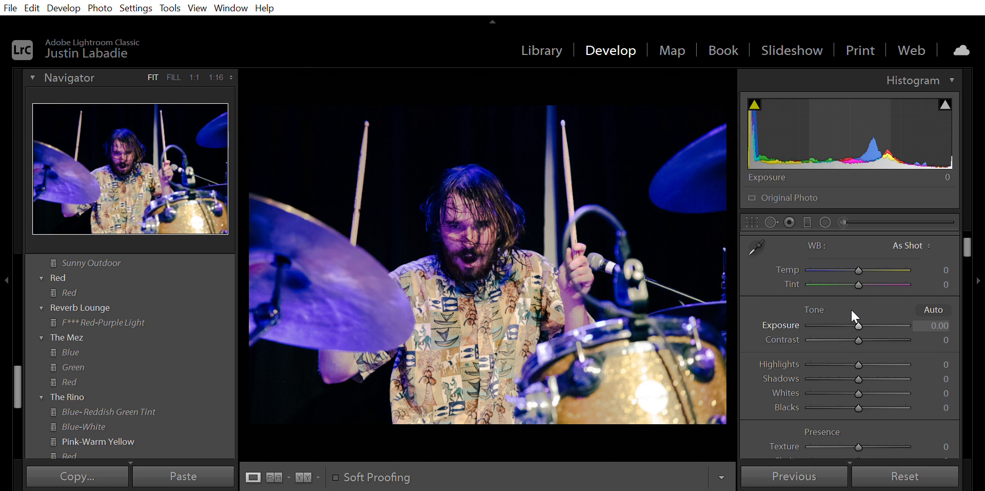
mouse_move(858, 308)
left_mouse_down()
mouse_move(842, 308)
mouse_move(865, 313)
left_mouse_up()
left_click(945, 323)
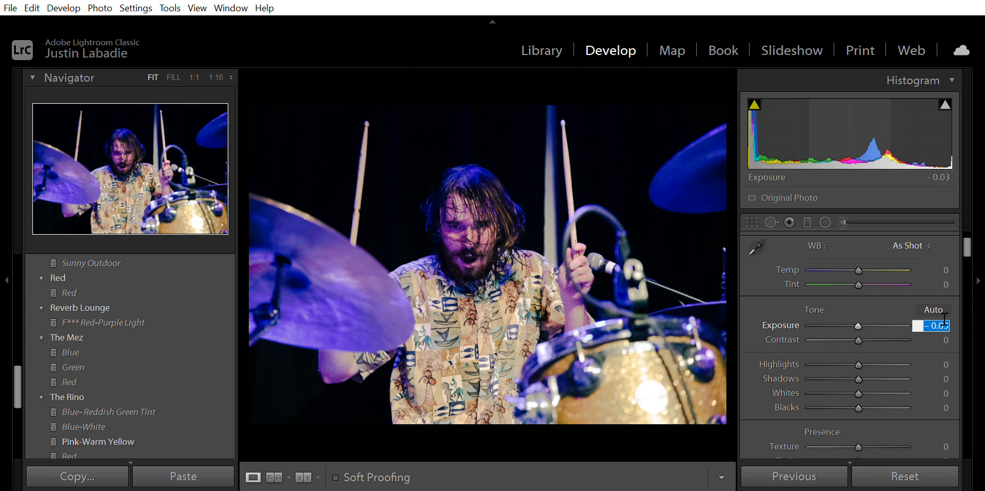
type("-0.25")
key("Tab")
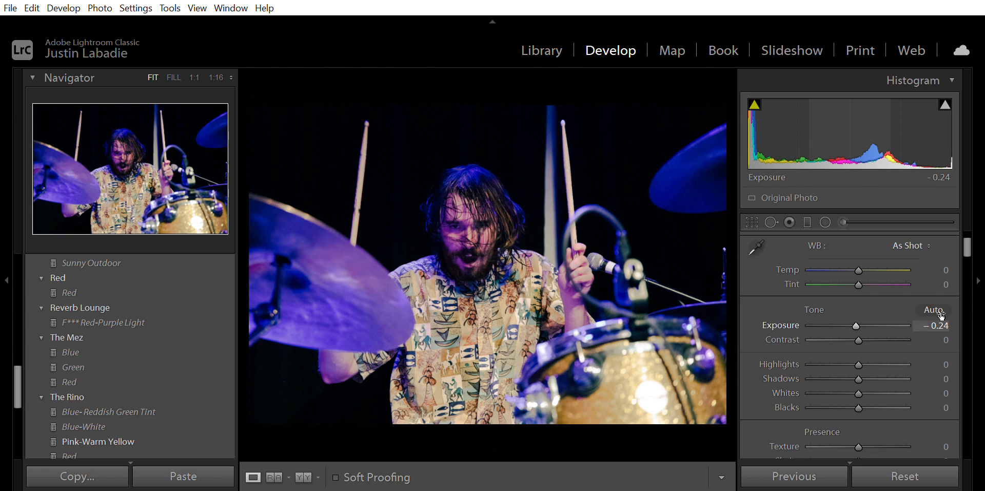
type("-35")
key("Return")
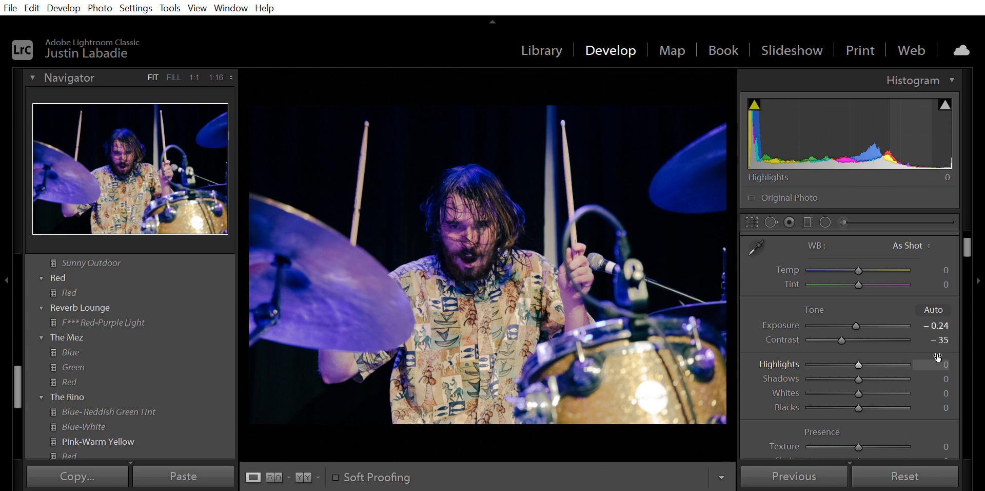
- Set the Highlights to -61 and the Shadows to -42
scroll(933, 352, "down", 2)
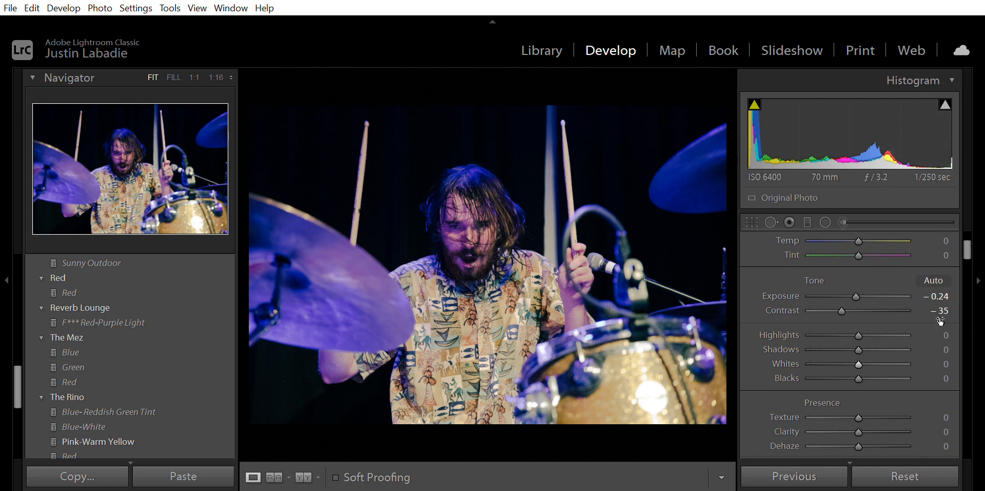
left_click(944, 335)
type("-")
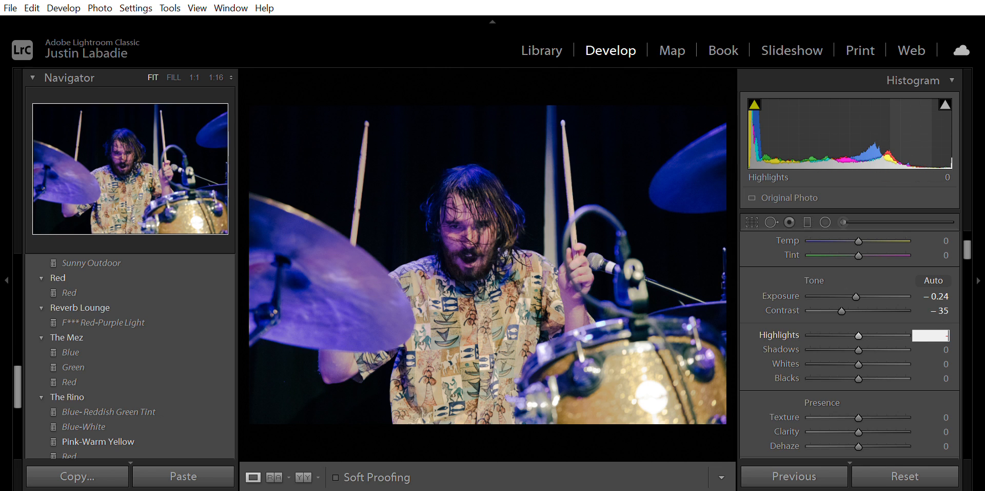
type("60")
key("Return")
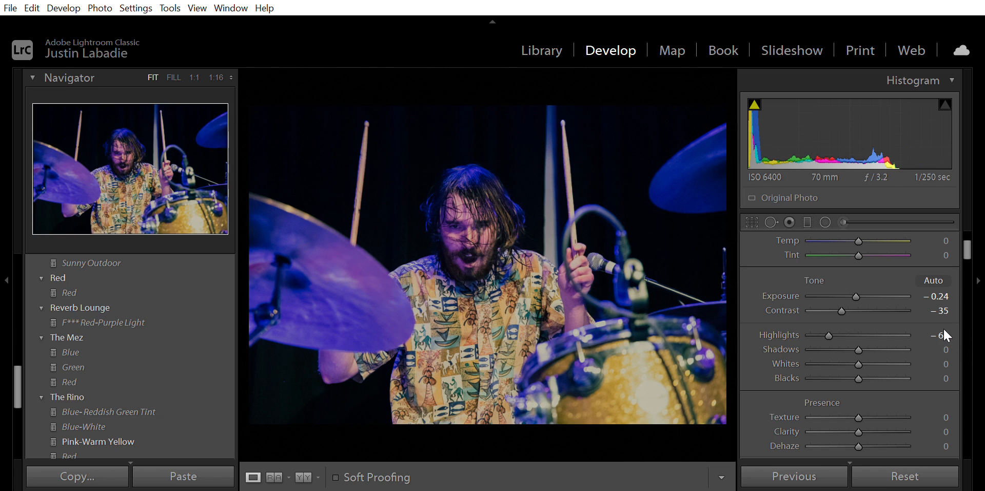
left_click(946, 349)
type("-4")
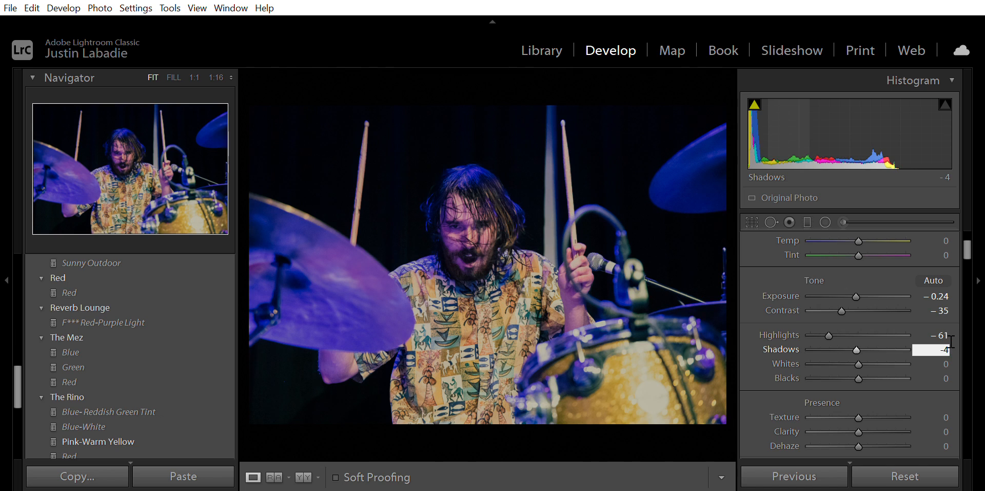
type("5")
key("Tab")
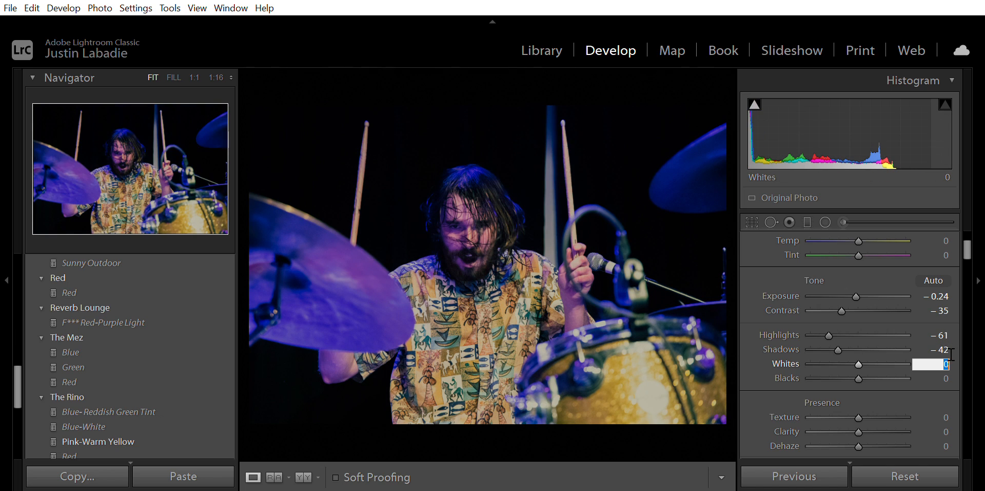
- Set the Whites to +1 and the Blacks to -24
type("-")
key("BackSpace")
type("+1")
key("Tab")
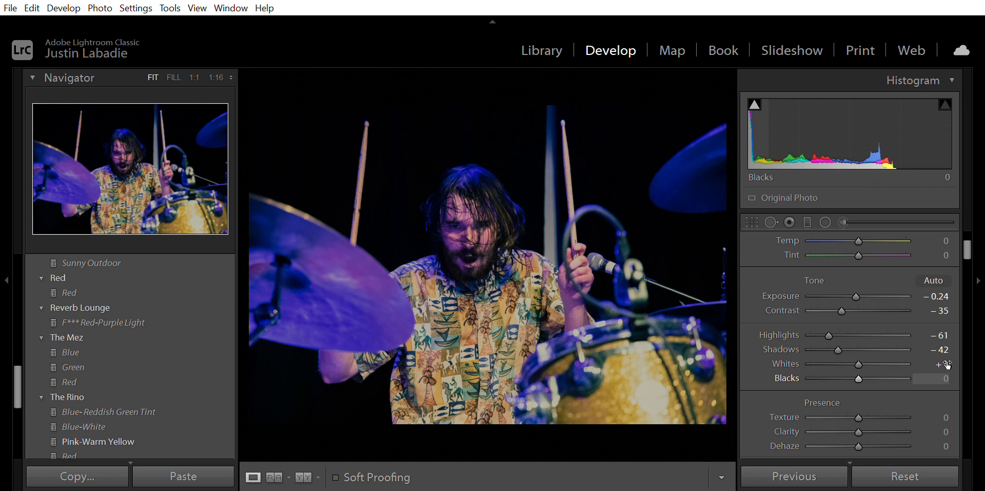
type("-24")
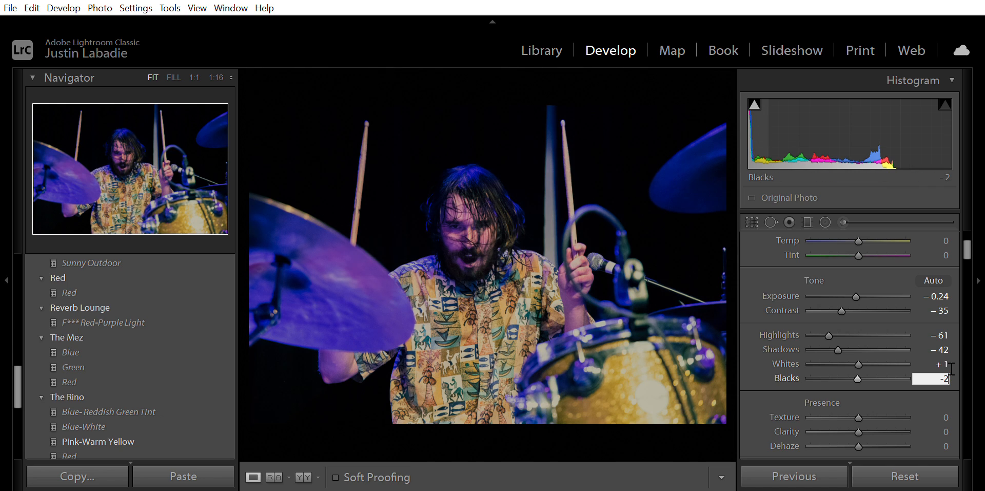
key("Return")
- Set the Clarity to +29
scroll(929, 375, "down", 1)
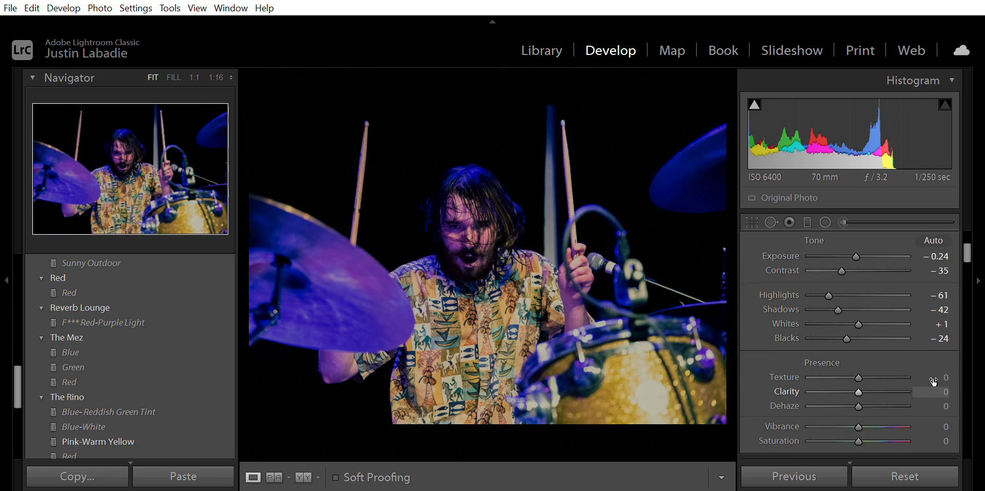
scroll(933, 381, "down", 1)
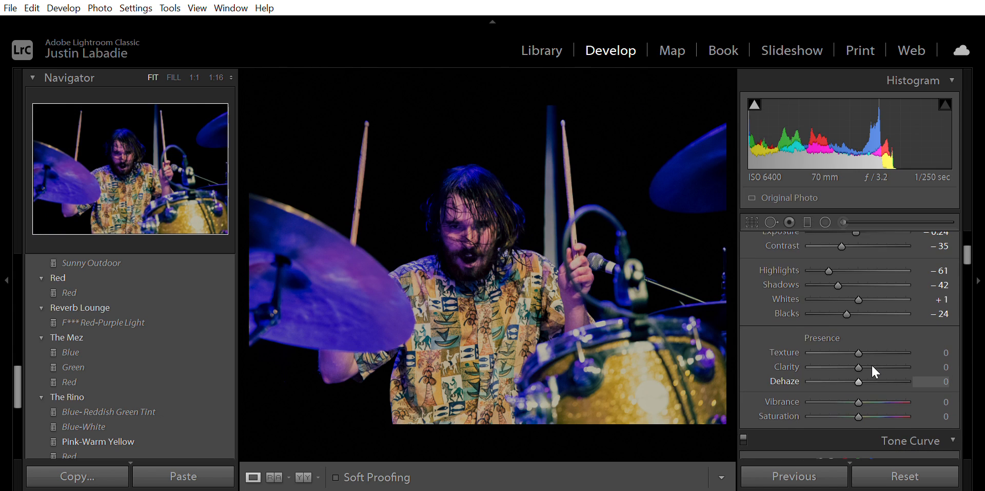
mouse_move(863, 359)
left_mouse_down()
mouse_move(880, 351)
mouse_move(858, 347)
mouse_move(871, 347)
left_mouse_up()
left_click(934, 361)
type("29")
key("Tab")
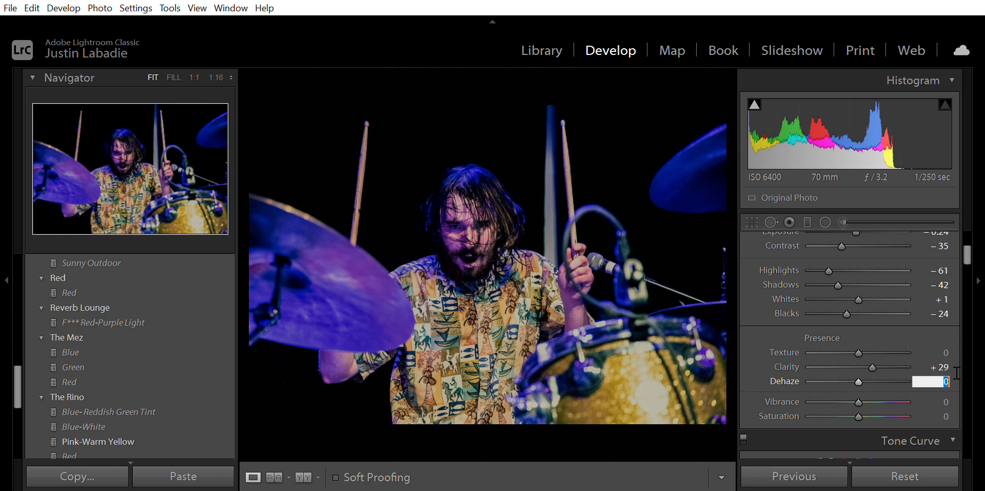
- Set the Dehaze to -17
type("17")
key("Return")
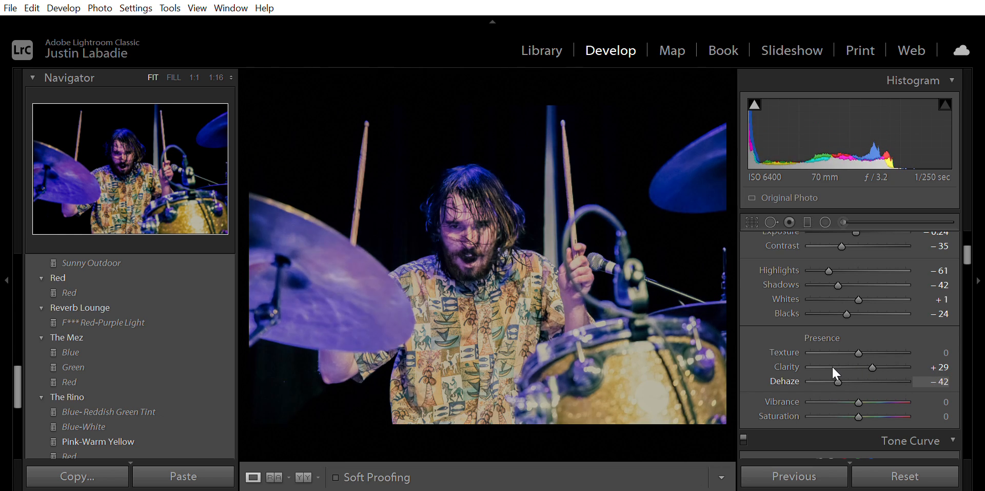
mouse_move(865, 367)
left_mouse_down()
mouse_move(842, 365)
mouse_move(852, 366)
left_mouse_up()
left_click(942, 379)
type("-17")
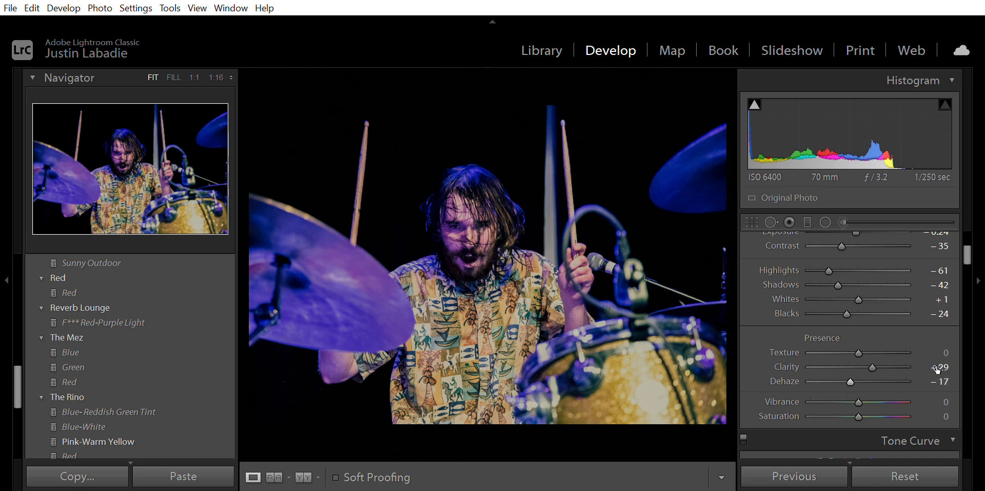
key("Return")
- Set the Vibrance to -24 and the Saturation to -3
scroll(914, 370, "down", 2)
scroll(911, 365, "down", 1)
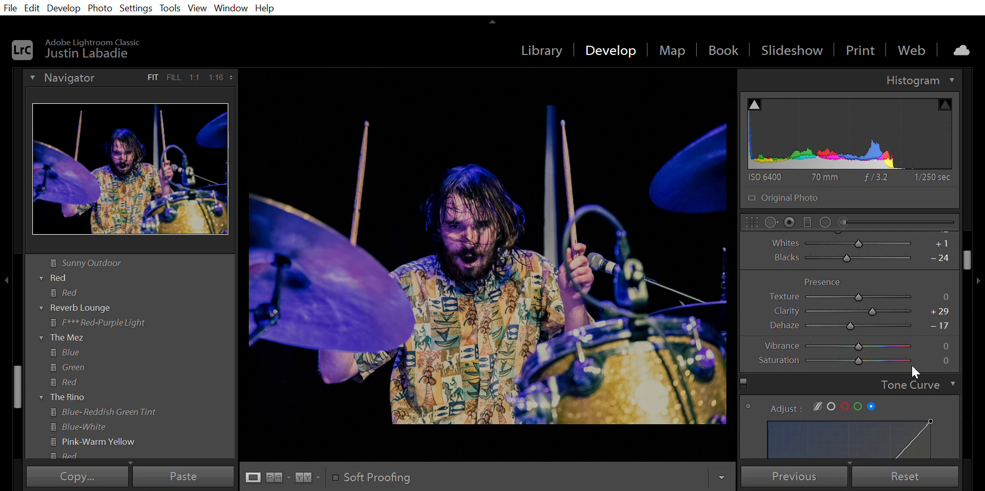
left_click(947, 346)
type("-")
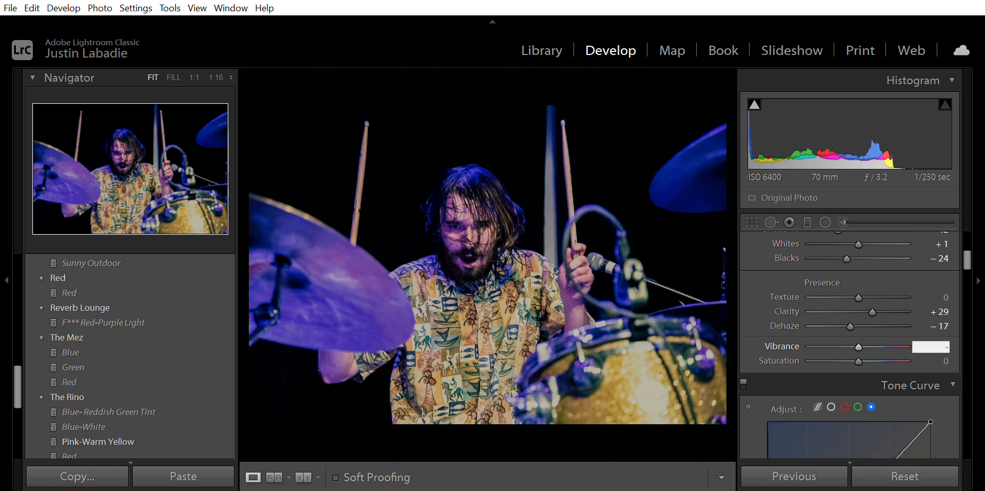
type("24")
key("Return")
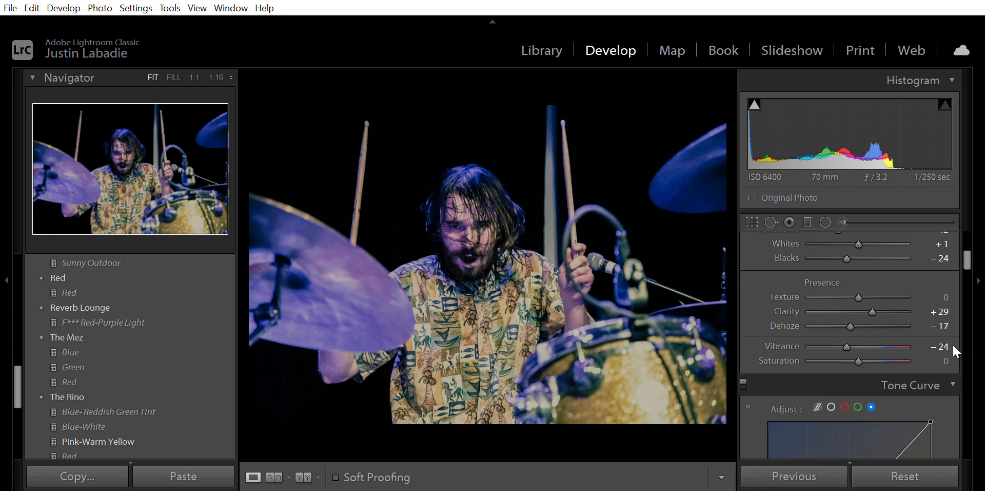
left_click(948, 359)
type("-3")
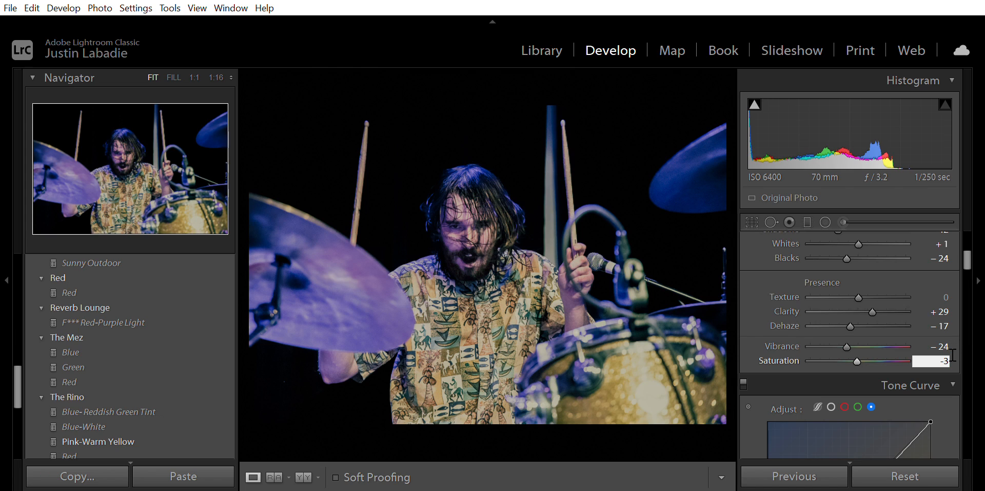
key("Return")
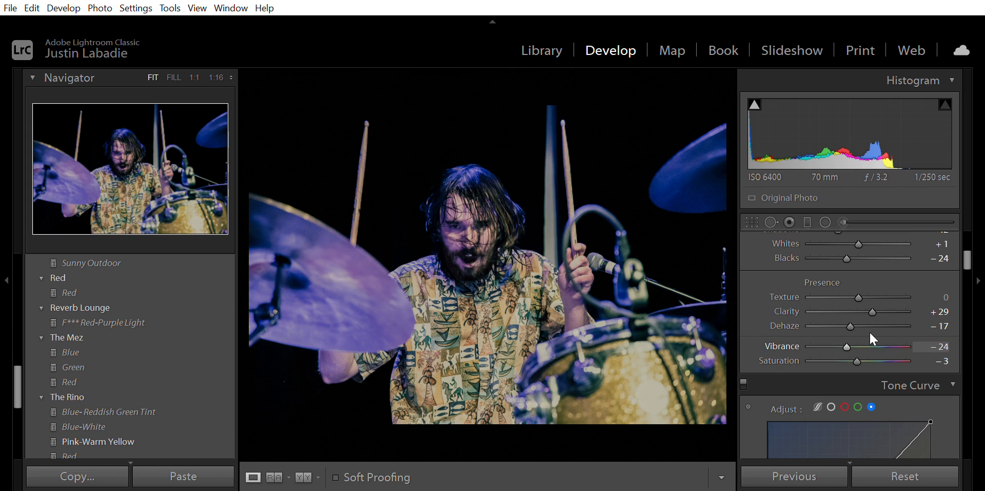
mouse_move(850, 336)
left_mouse_down()
mouse_move(824, 332)
mouse_move(875, 333)
mouse_move(831, 337)
mouse_move(866, 337)
mouse_move(842, 330)
mouse_move(874, 328)
mouse_move(838, 329)
mouse_move(877, 327)
mouse_move(829, 327)
mouse_move(855, 333)
left_mouse_up()
left_click(937, 345)
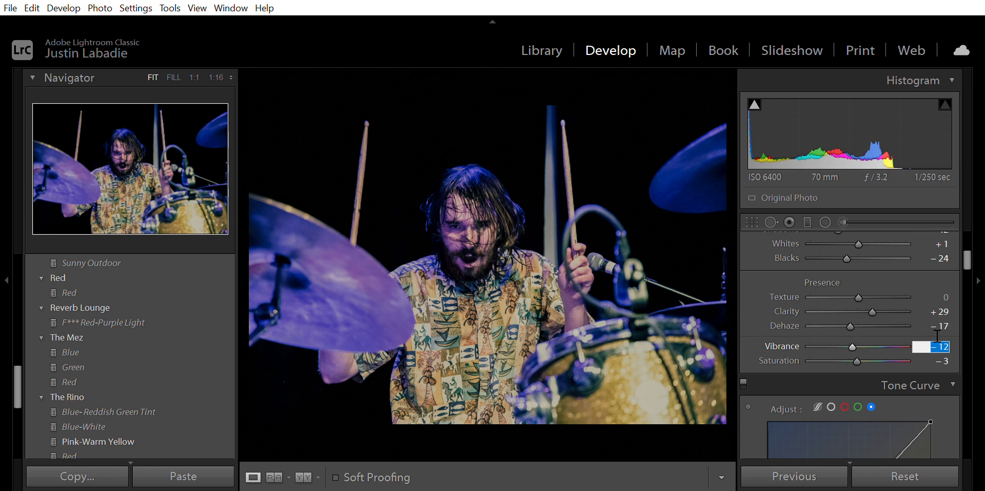
type("-24")
key("Return")
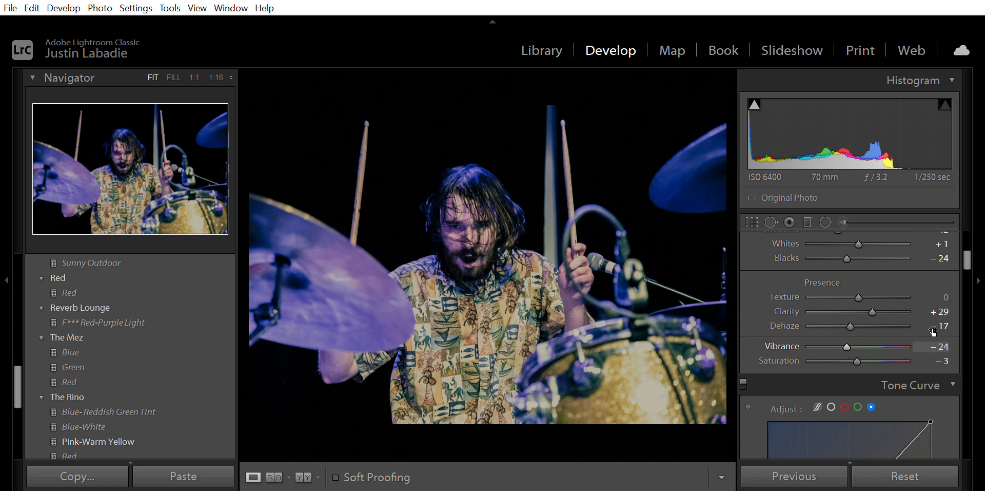
- In the HSL panel, set the Red hue to -2
scroll(933, 331, "down", 5)
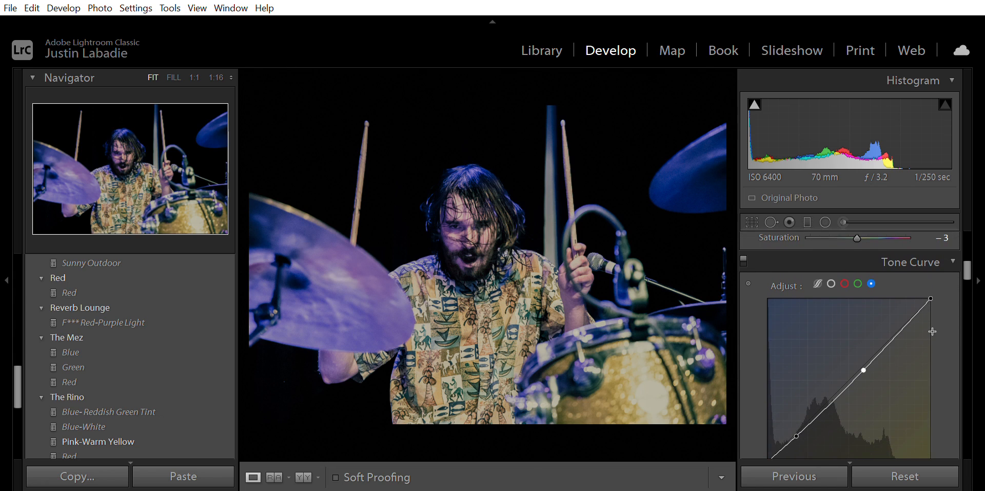
scroll(929, 325, "down", 4)
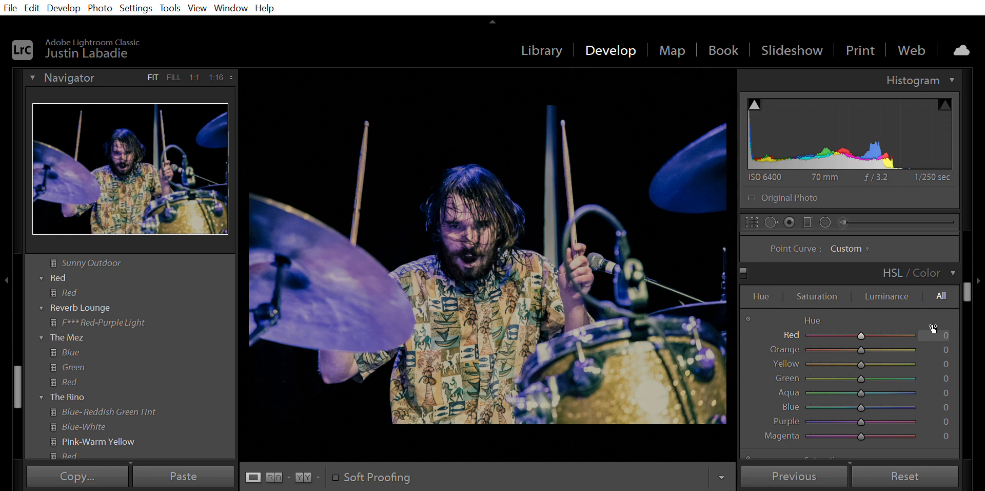
left_click_drag(863, 320, 840, 321)
scroll(861, 384, "down", 1)
mouse_move(858, 397)
left_mouse_down()
mouse_move(836, 398)
mouse_move(922, 401)
mouse_move(799, 405)
mouse_move(876, 387)
mouse_move(826, 383)
mouse_move(863, 389)
mouse_move(854, 388)
left_mouse_up()
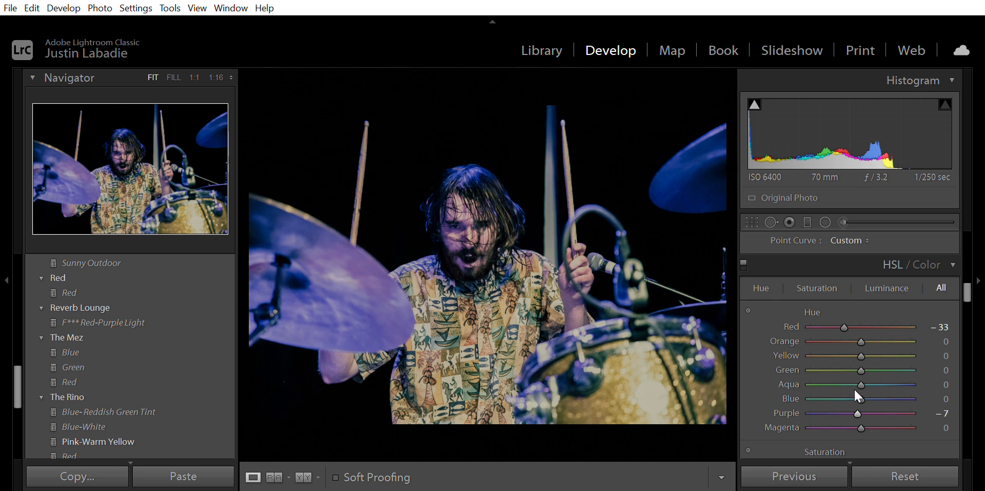
left_click_drag(841, 313, 850, 318)
left_click(944, 323)
type("-2")
key("Return")
- Set the Orange hue to -40 and the Yellow hue to -17
left_click(945, 341)
type("-40")
key("Return")
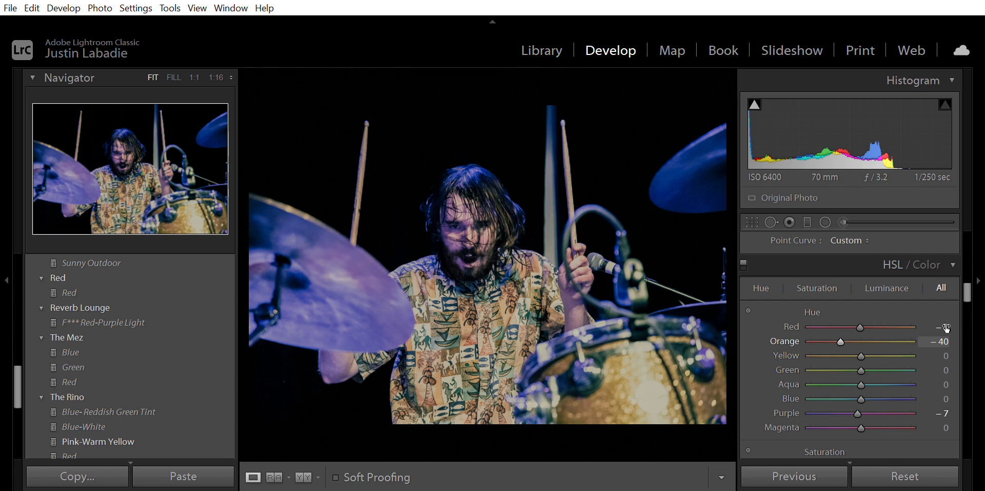
left_click(946, 355)
type("-17")
key("Return")
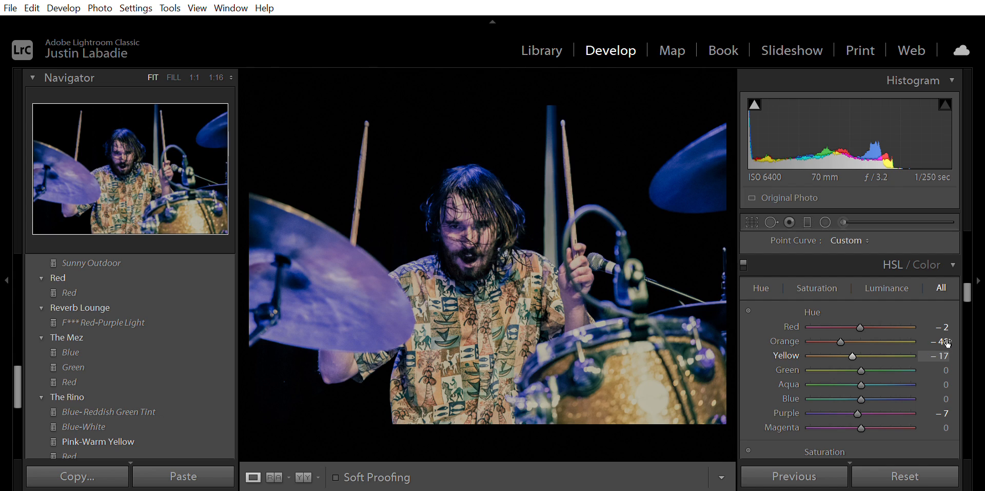
- Set the Green hue to +6
left_click(949, 367)
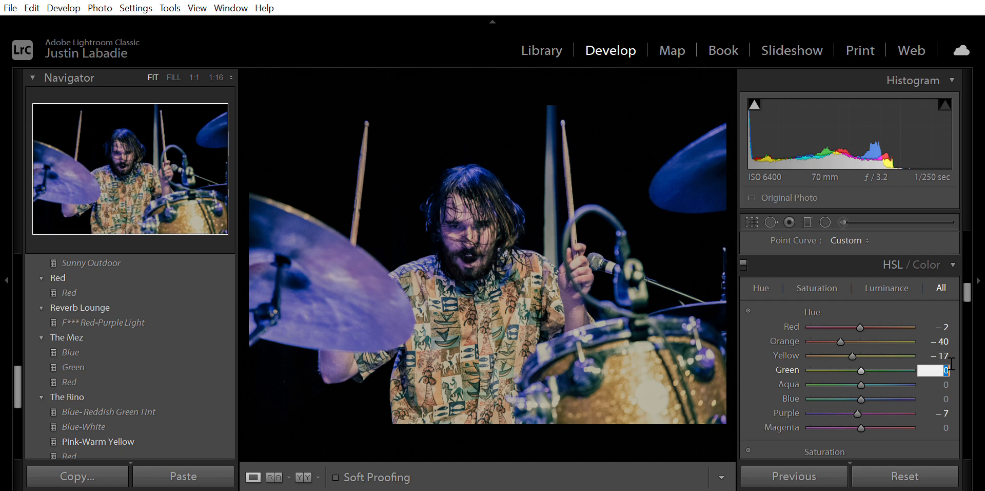
type("6")
key("Return")
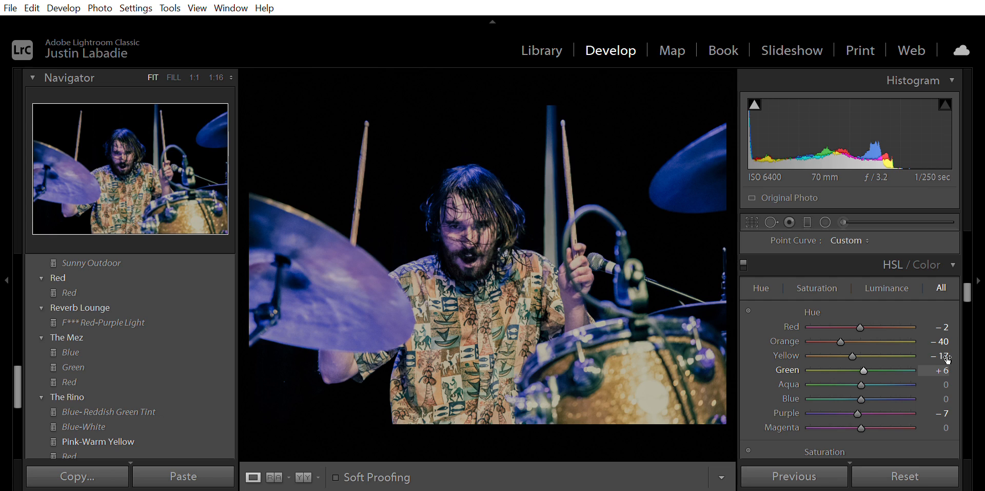
- Set the Blue hue to +11 and the Aqua hue to +6
left_click(947, 384)
type("11")
key("Return")
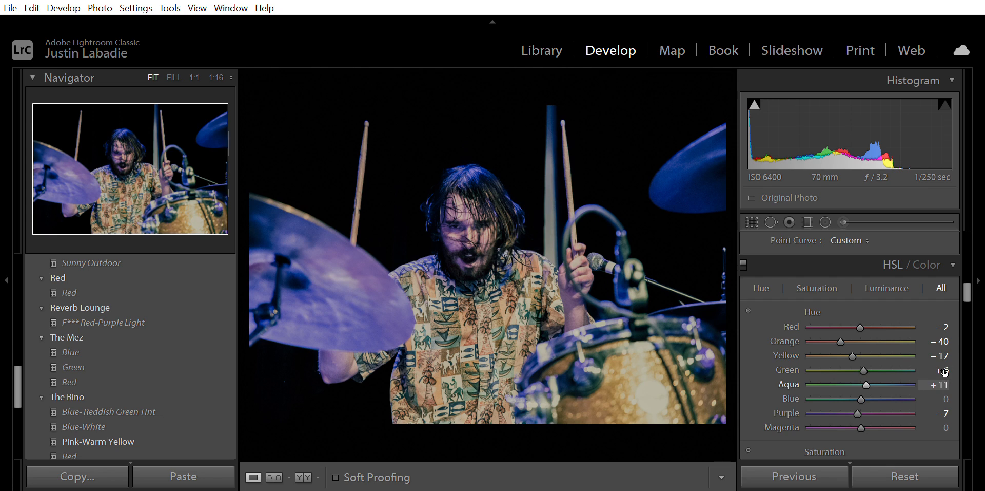
left_click(947, 399)
type("11")
key("Return")
left_click(948, 384)
type("6")
key("Return")
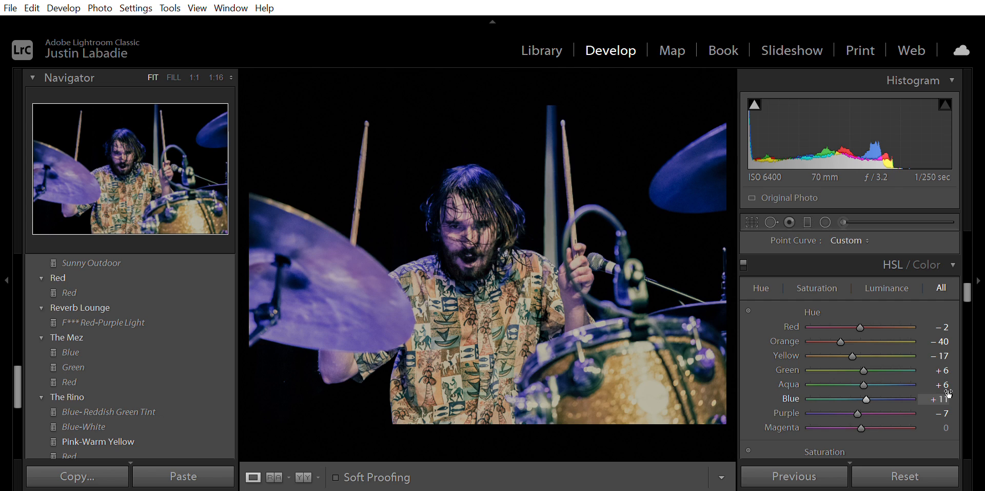
- Set the Purple hue to +2 and the Magenta hue to +29
left_click(946, 412)
type("2")
key("Return")
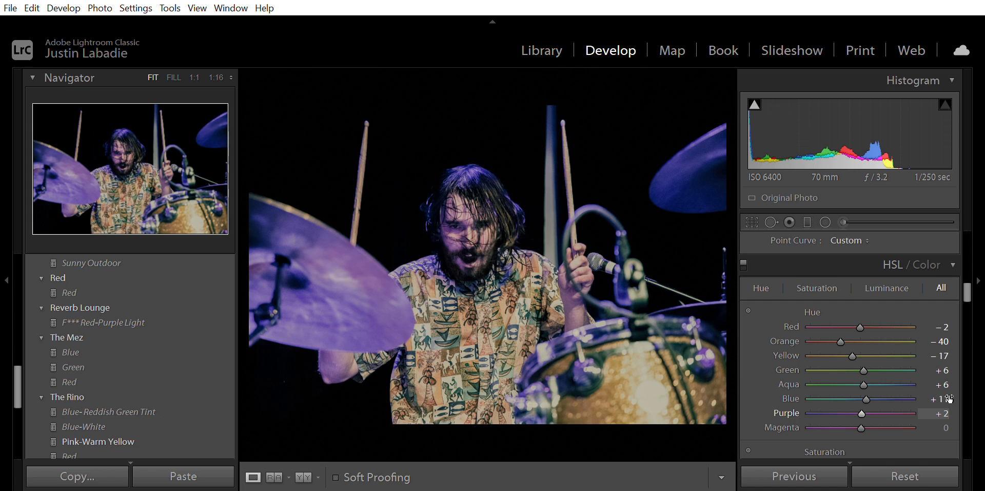
left_click(948, 427)
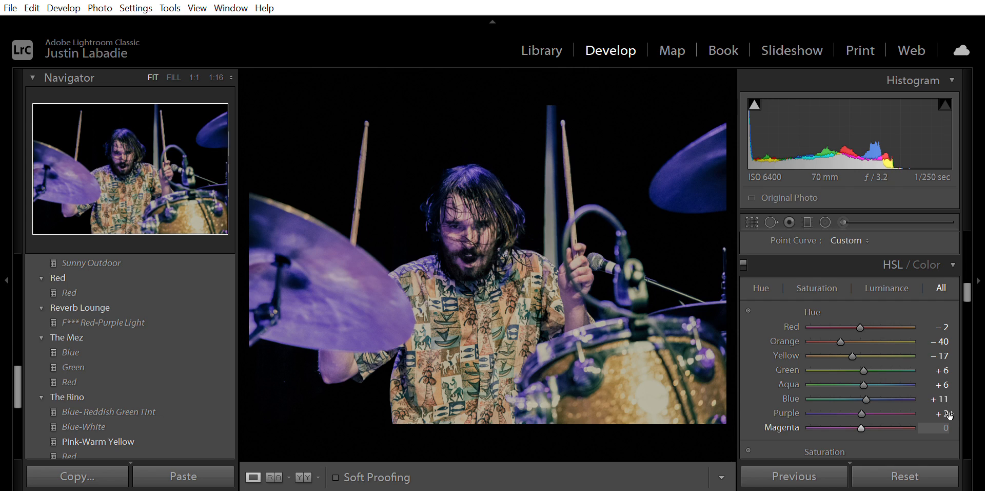
type("29")
key("Return")
- Toggle the before view to compare the edit with the original photo
key("backslash")
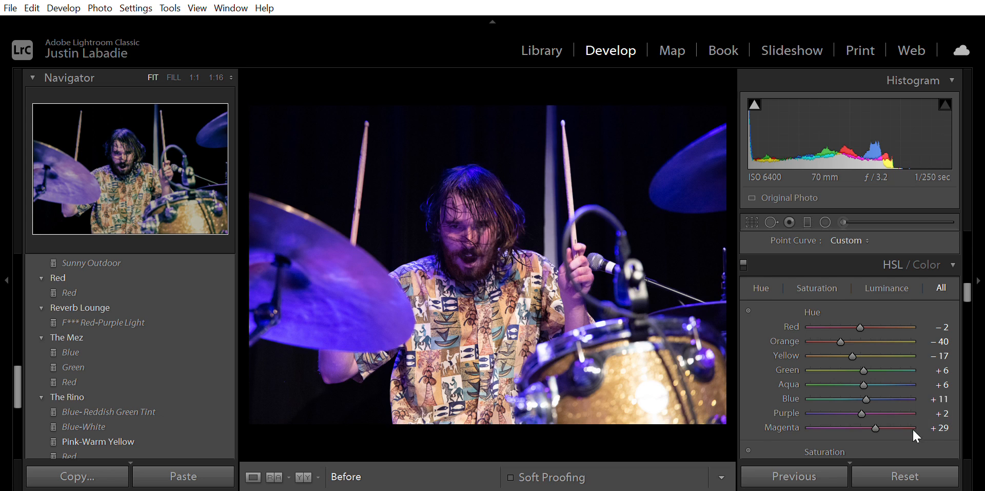
scroll(892, 387, "down", 3)
scroll(891, 386, "up", 1)
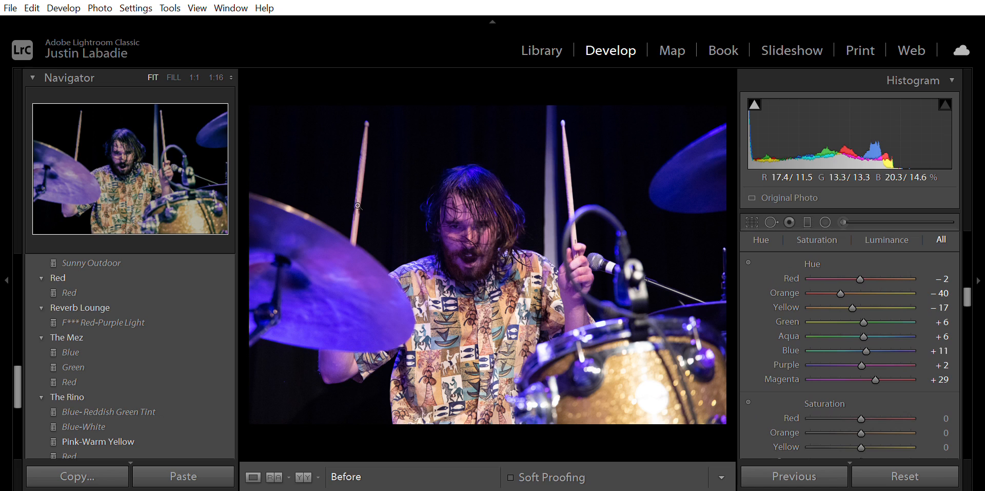
scroll(874, 337, "down", 1)
scroll(874, 337, "down", 3)
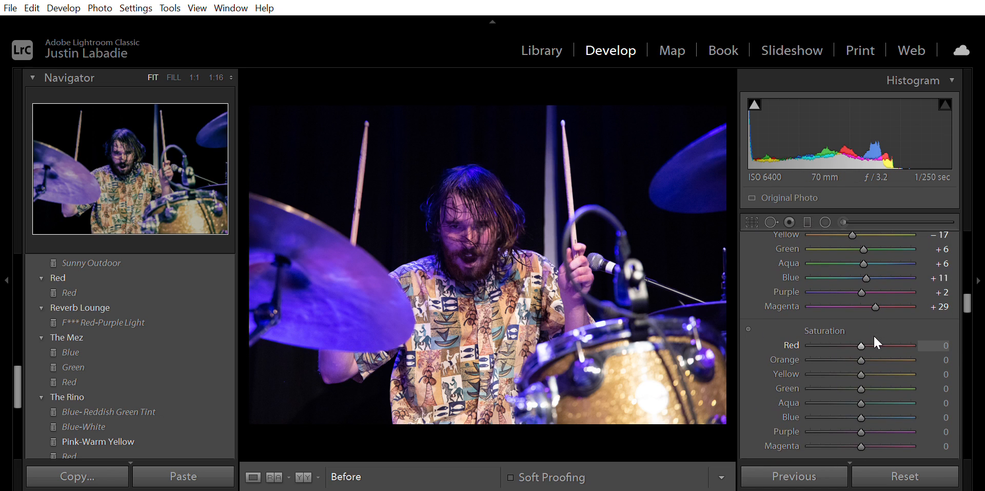
- Set the Red saturation to -12 and the Orange saturation to -30
left_click(946, 339)
left_click_drag(947, 335, 942, 331)
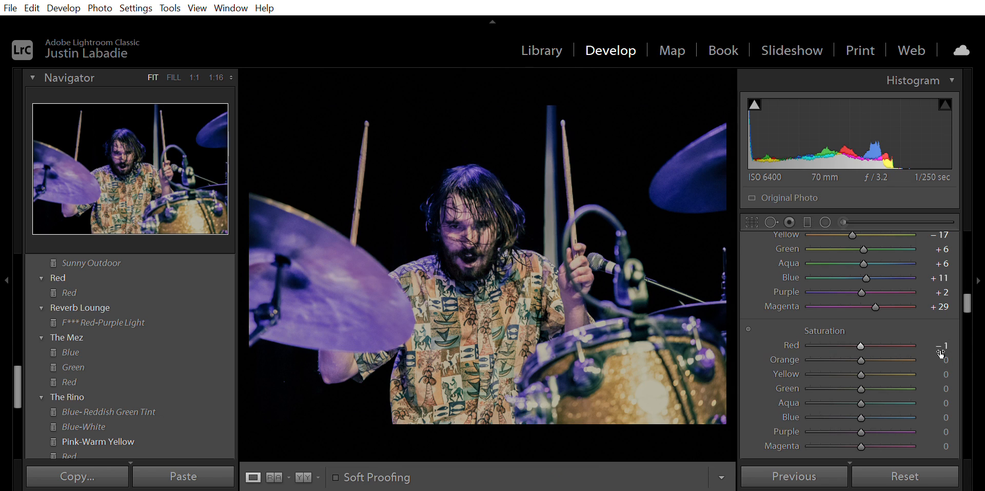
left_click(947, 341)
type("-12")
key("Tab")
type("-30")
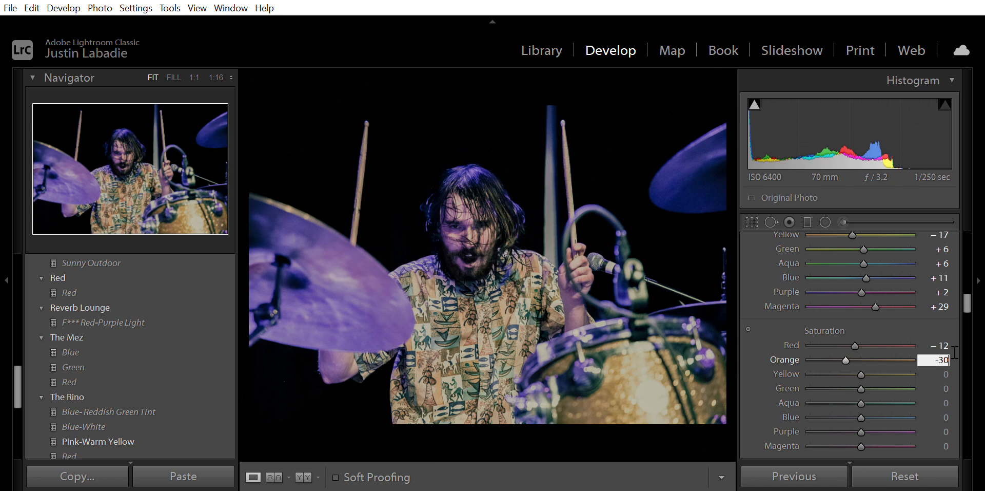
key("Tab")
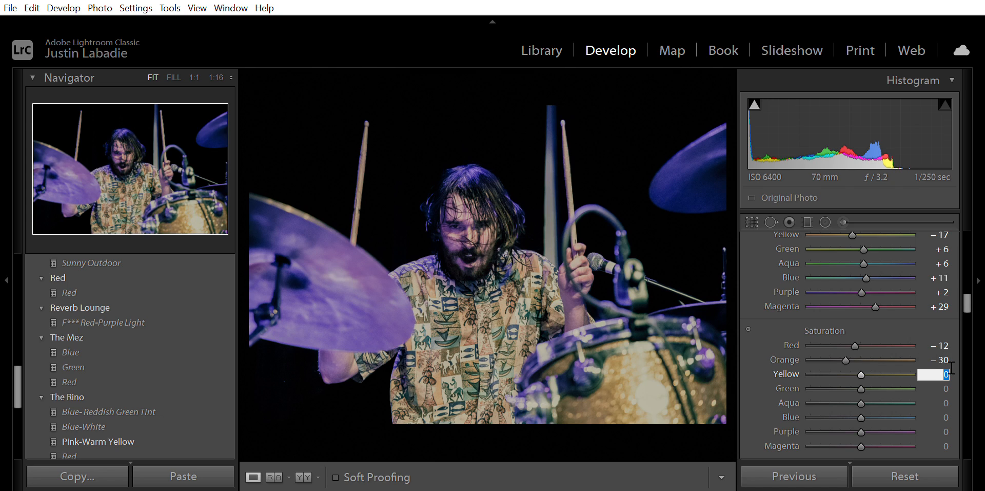
- Set the Yellow saturation to -11 and the Green saturation to -3
type("-11")
key("Tab")
type("-3")
key("Return")
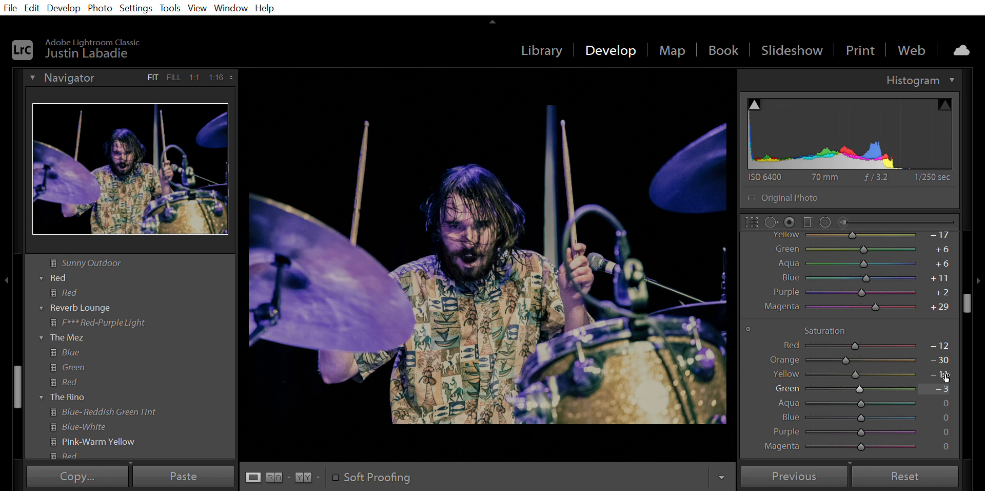
- Set the Purple saturation to -31 and the Magenta saturation to -4
left_click(948, 402)
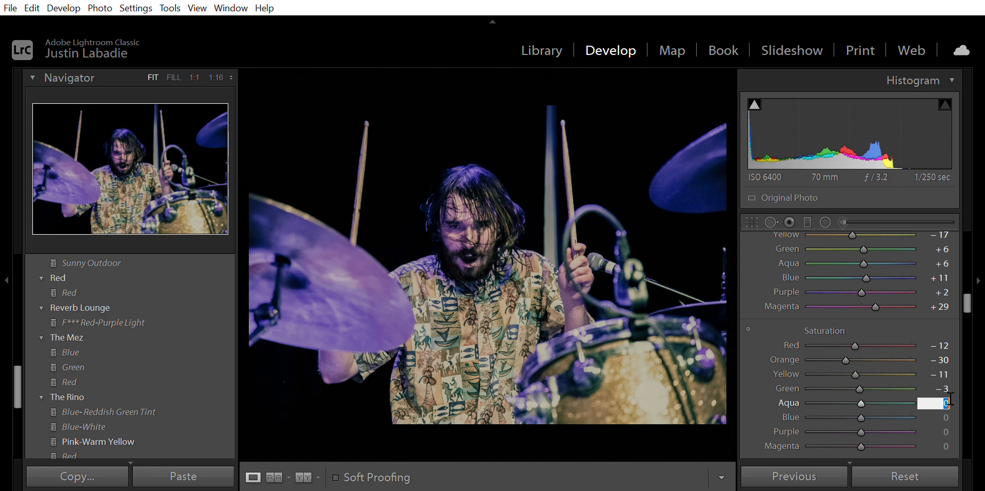
key("Tab")
key("Tab")
type("-31")
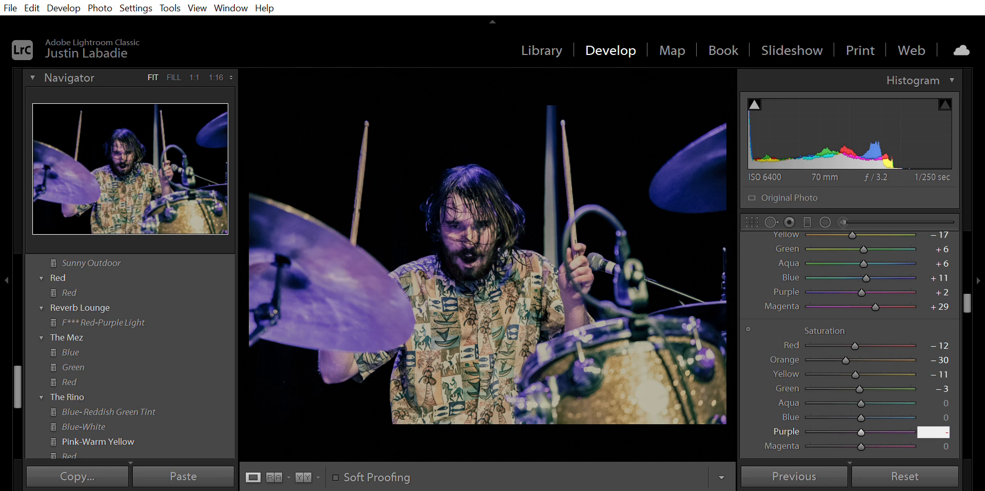
key("Tab")
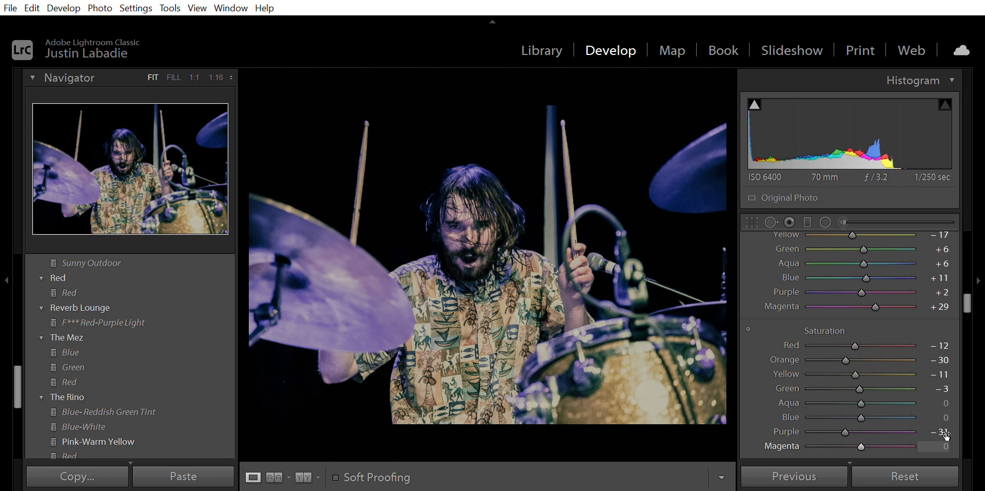
left_click(948, 442)
type("-4")
key("Return")
mouse_move(845, 417)
left_mouse_down()
mouse_move(824, 416)
mouse_move(899, 416)
mouse_move(796, 418)
mouse_move(872, 417)
mouse_move(820, 419)
mouse_move(852, 420)
mouse_move(851, 429)
left_mouse_up()
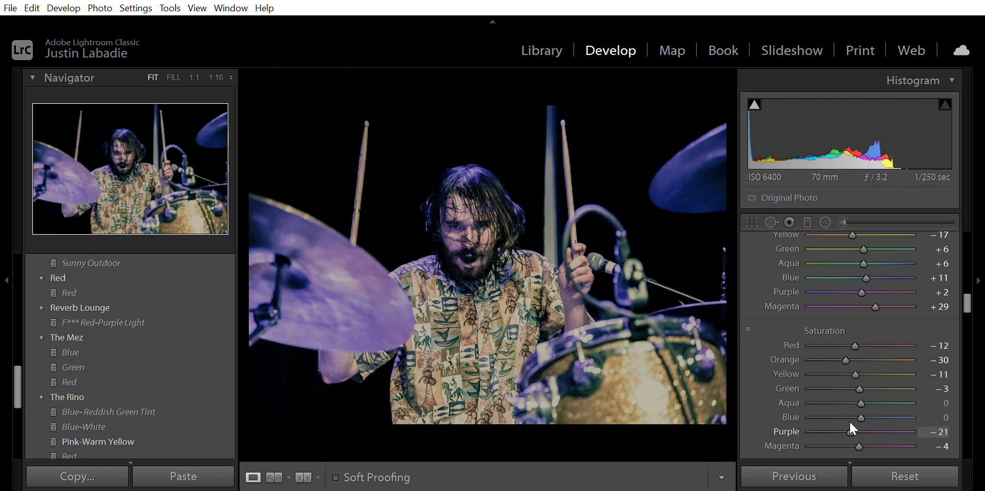
left_click(938, 421)
type("-31")
- Set the Red luminance to -6 and the Orange luminance to -13
left_click_drag(970, 294, 969, 314)
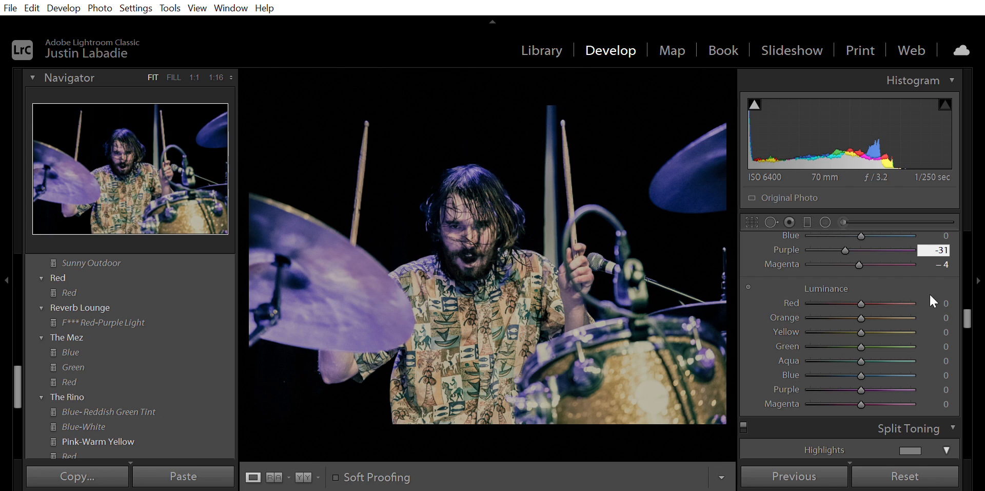
left_click(942, 302)
type("-6")
key("Return")
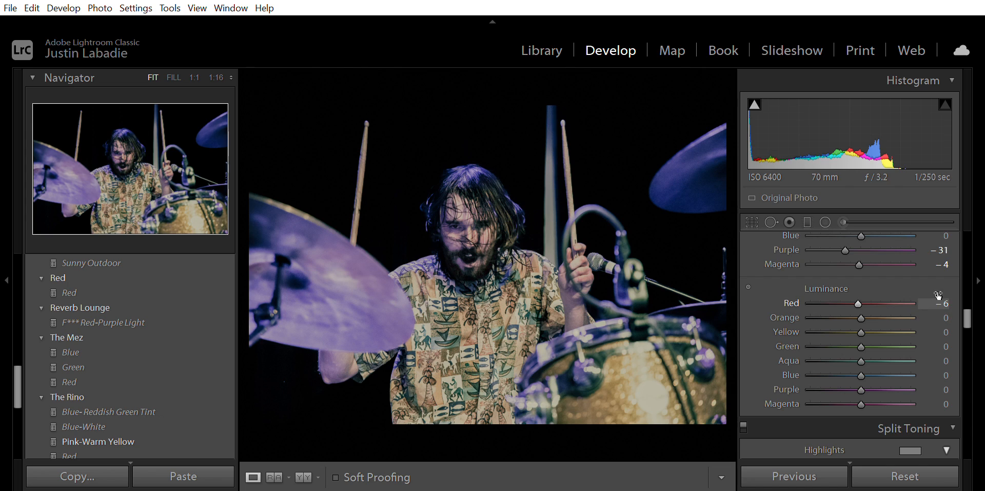
left_click(942, 318)
type("-13")
key("Return")
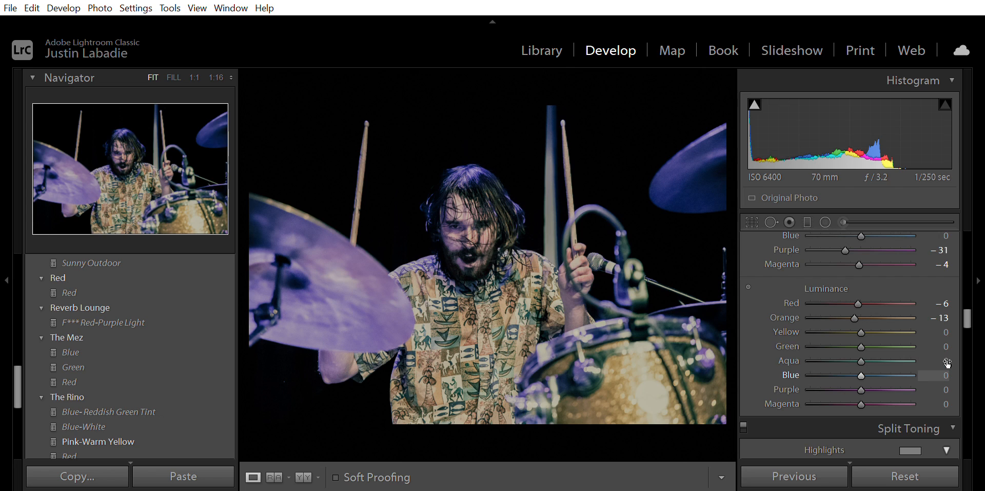
- Set the Purple luminance to -13 and the Magenta luminance to -28
left_click(949, 387)
type("-13")
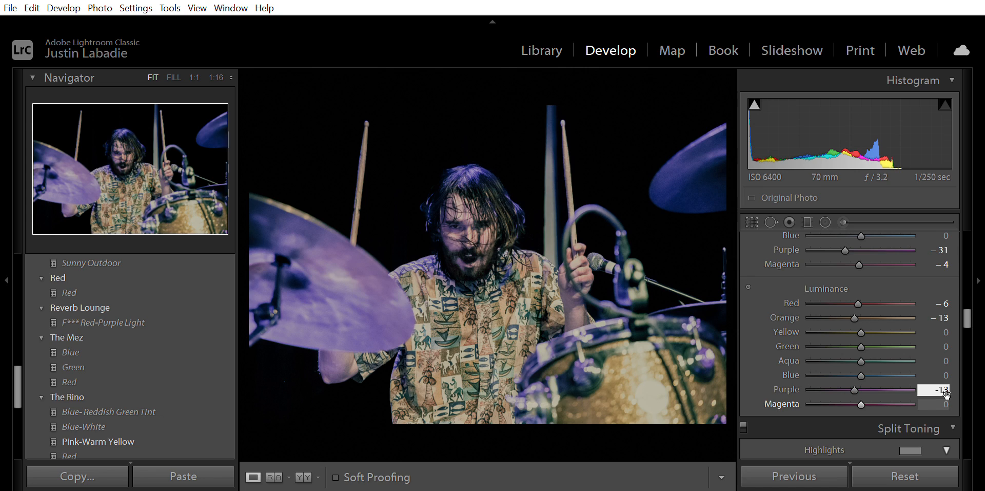
left_click(949, 401)
type("-28")
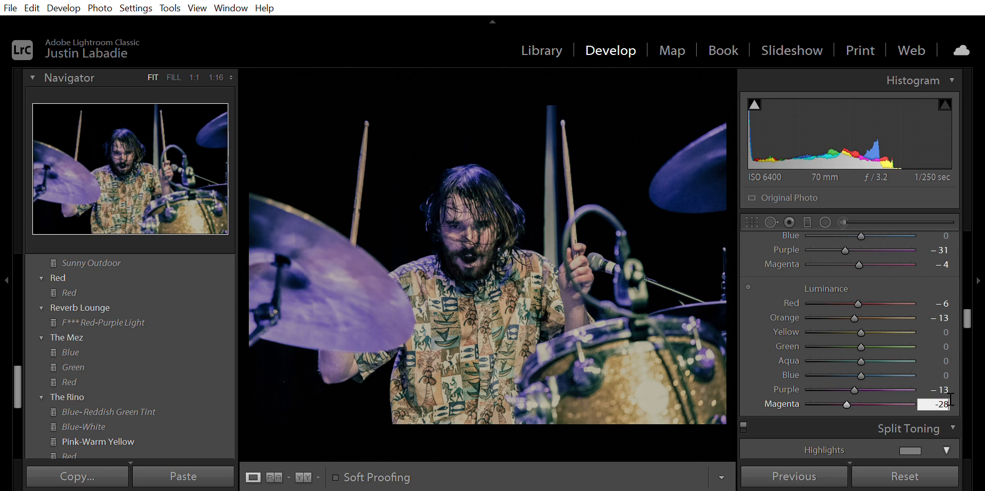
key("Return")
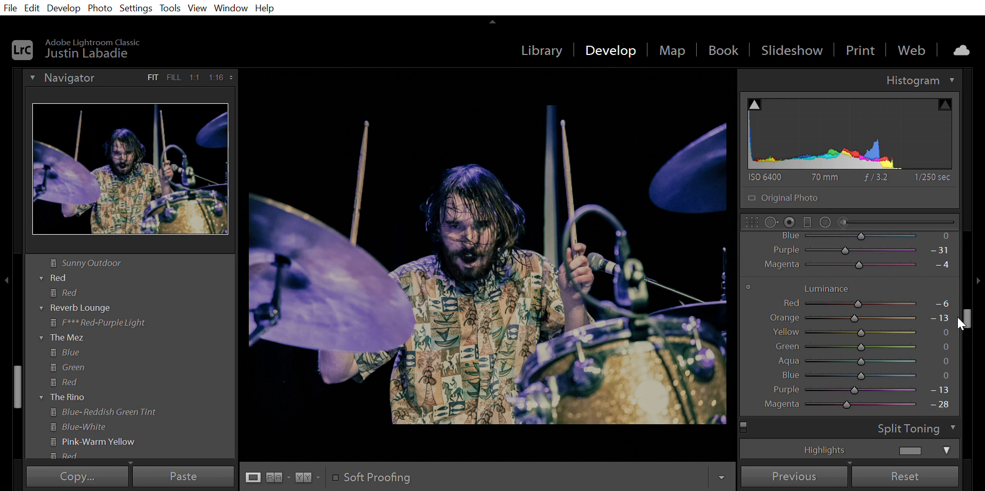
- In Split Toning, set the highlights hue to 360 and the highlights saturation to 6
scroll(958, 317, "down", 3)
scroll(961, 323, "down", 1)
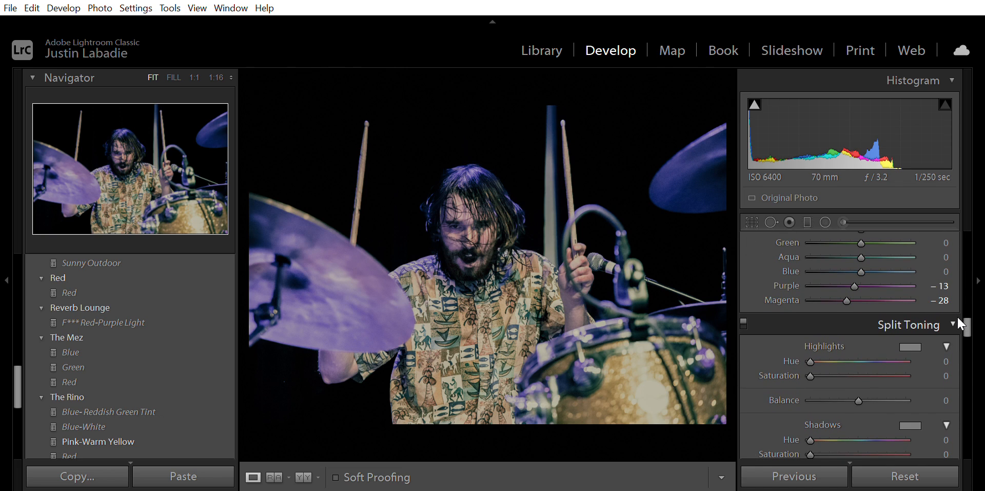
left_click_drag(810, 355, 841, 350)
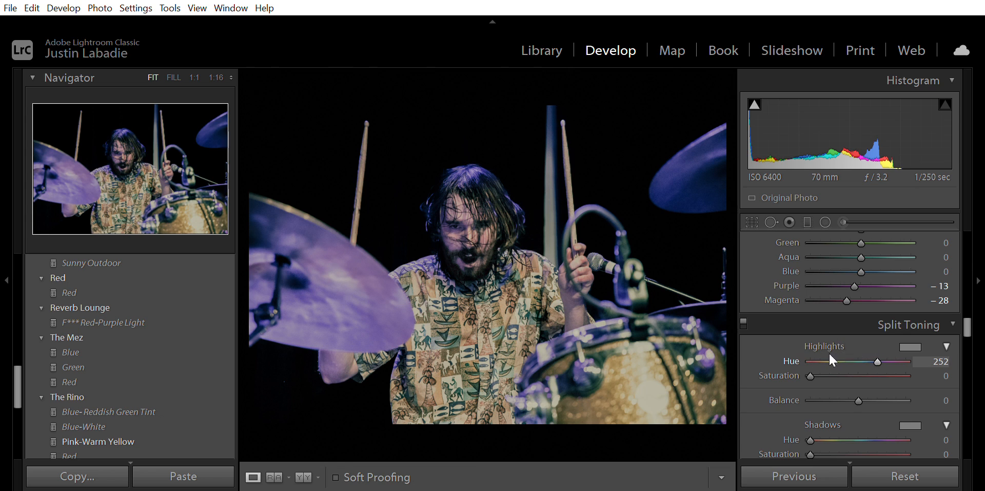
left_click_drag(810, 376, 848, 356)
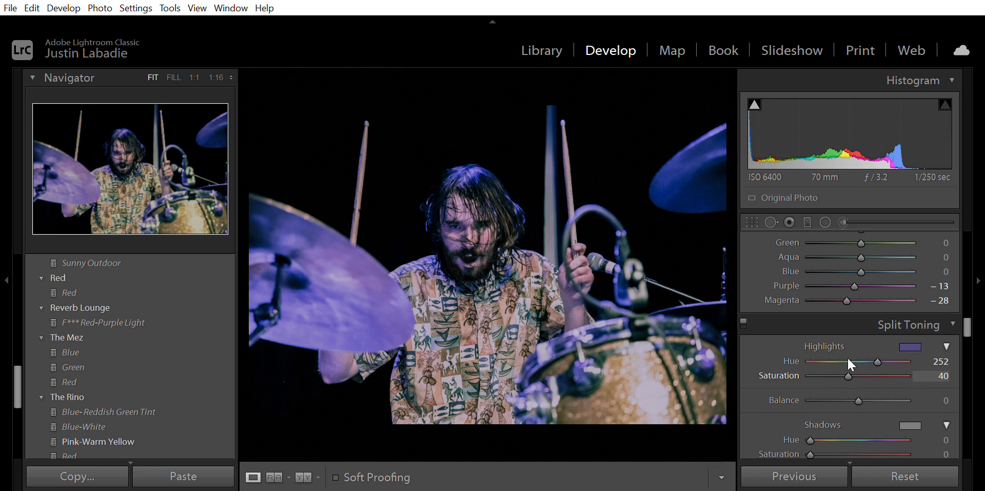
left_click_drag(878, 348, 910, 341)
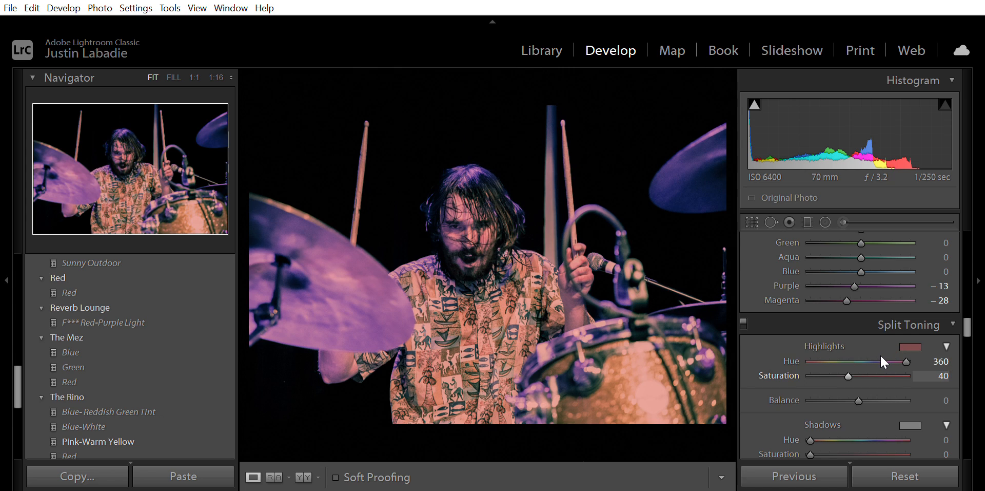
left_click_drag(852, 362, 820, 361)
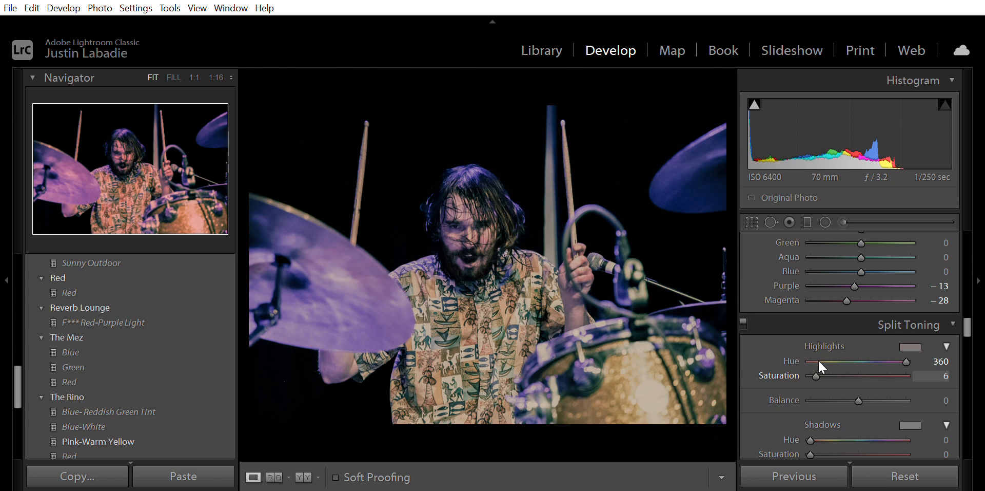
- In Split Toning, set the highlights saturation to 5, then the shadows hue to 58 and shadows saturation to 22
left_click_drag(819, 360, 817, 360)
scroll(911, 379, "down", 1)
scroll(912, 379, "down", 1)
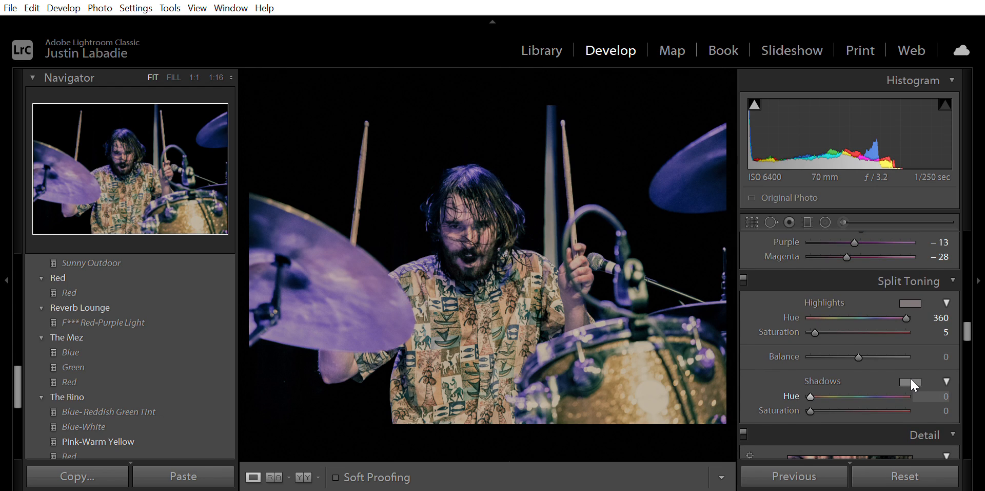
mouse_move(811, 383)
left_mouse_down()
mouse_move(842, 374)
mouse_move(825, 375)
left_mouse_up()
left_click(942, 395)
type("58")
key("Tab")
type("22")
key("Return")
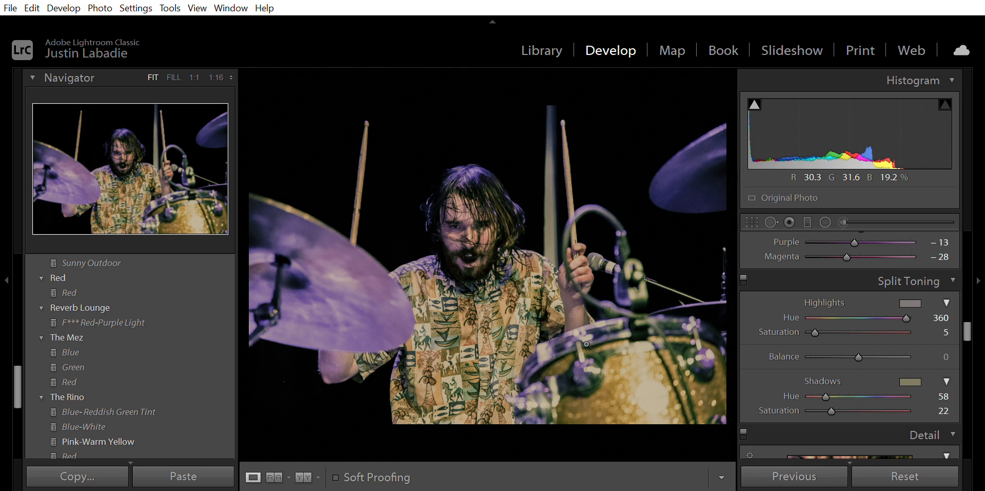
- Browse the presets list and expand The Bay preset folder
left_click_drag(968, 326, 968, 237)
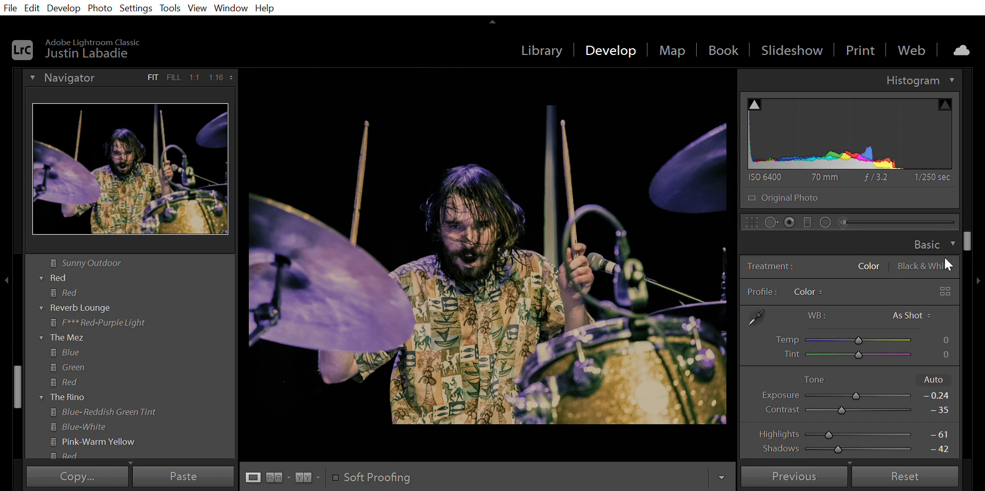
left_click_drag(965, 236, 964, 206)
scroll(100, 359, "up", 4)
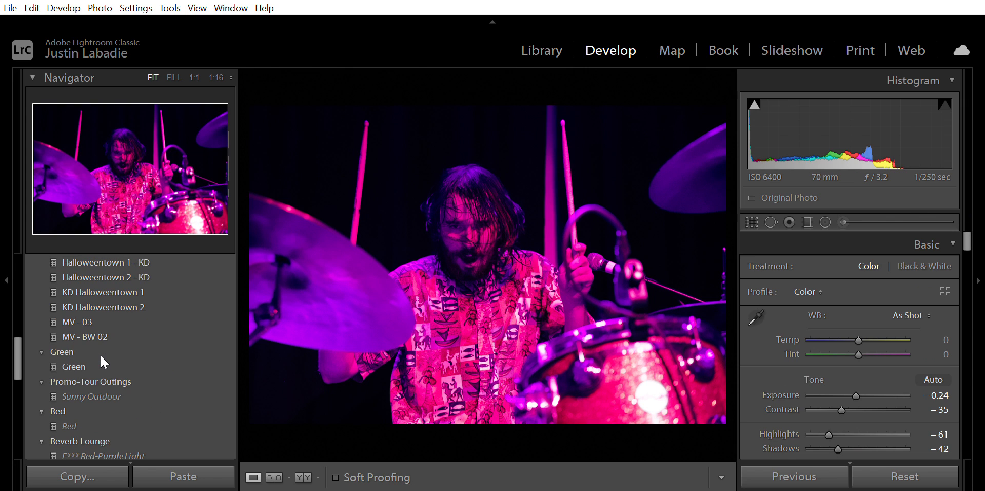
scroll(18, 325, "up", 5)
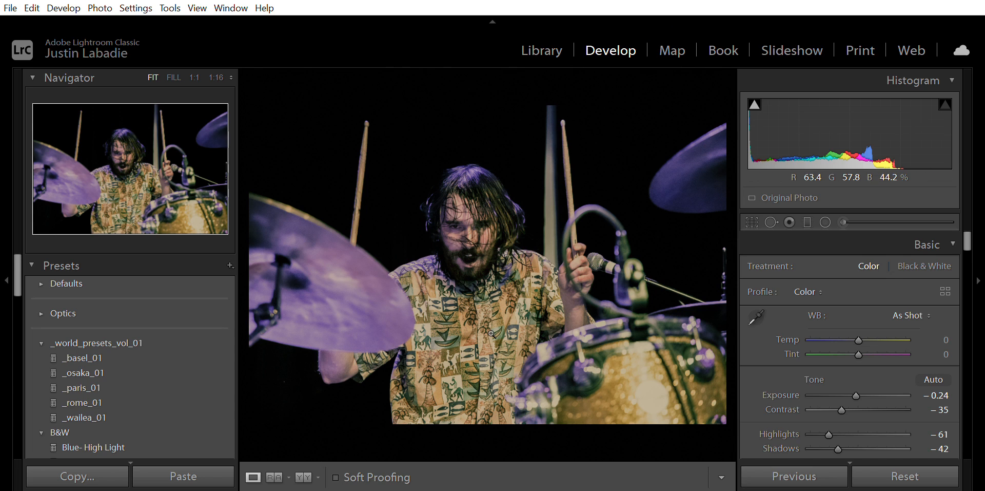
scroll(112, 335, "down", 3)
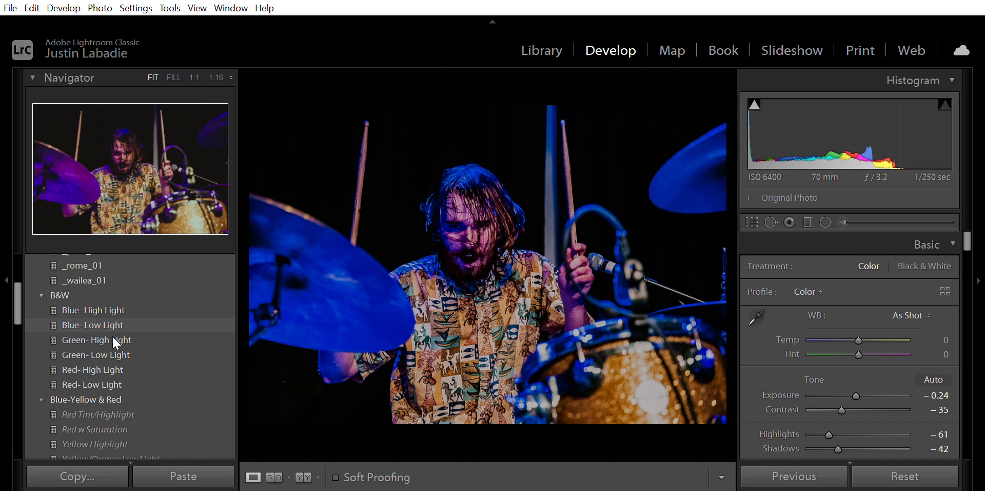
scroll(112, 334, "down", 6)
left_click_drag(18, 343, 17, 384)
left_click(41, 352)
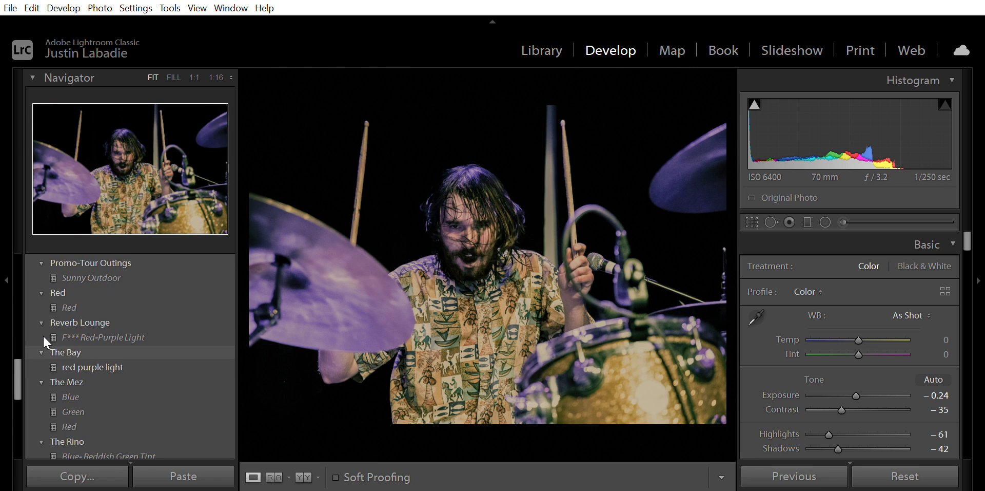